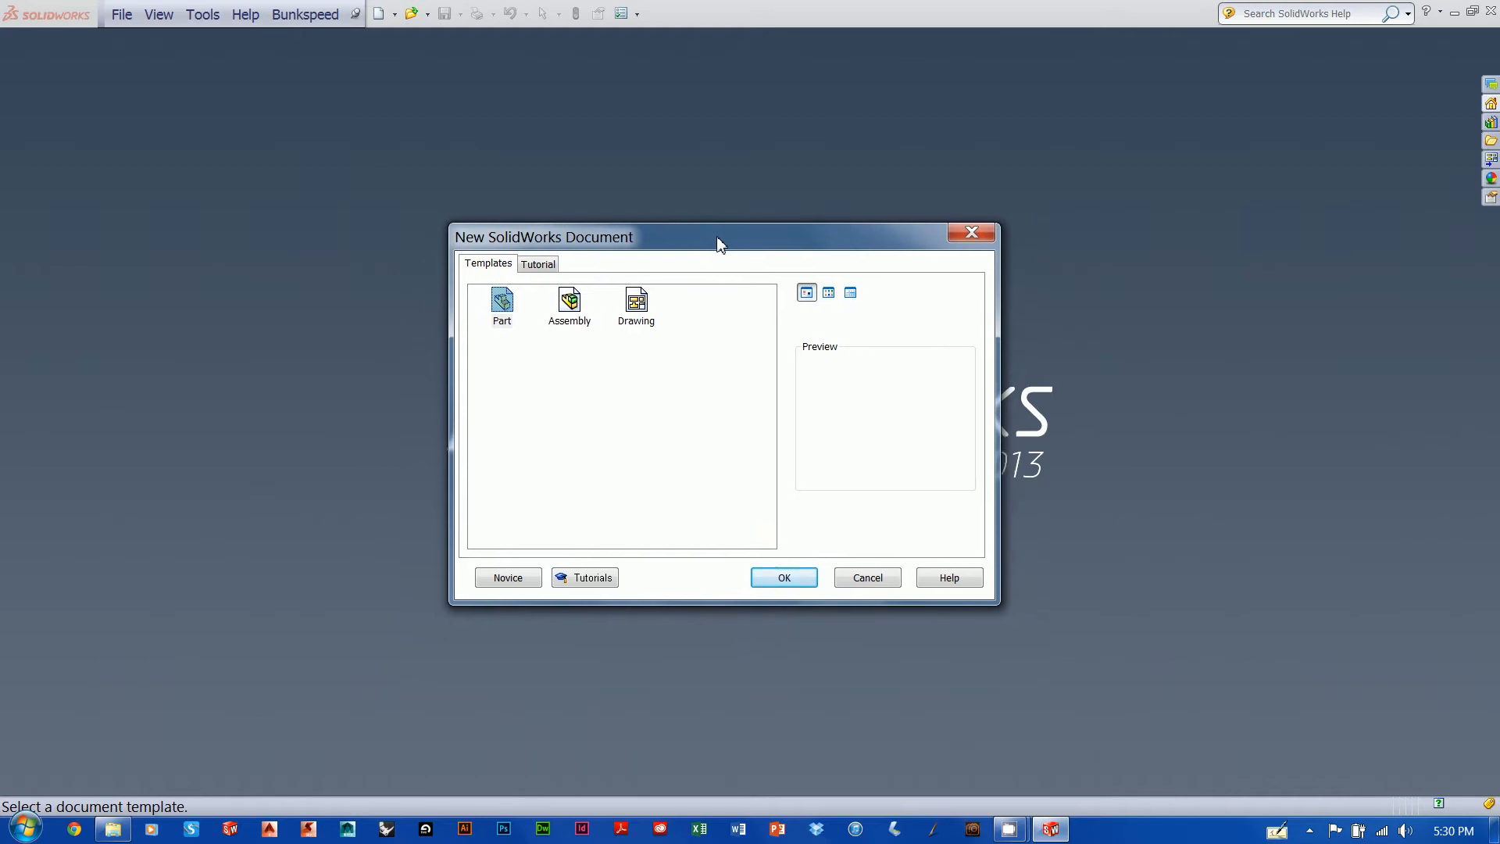
Create a new part and add a reference axis at the intersection of the Front Plane and Top Plane
{"action": "left_click", "coordinate": [784, 576]}
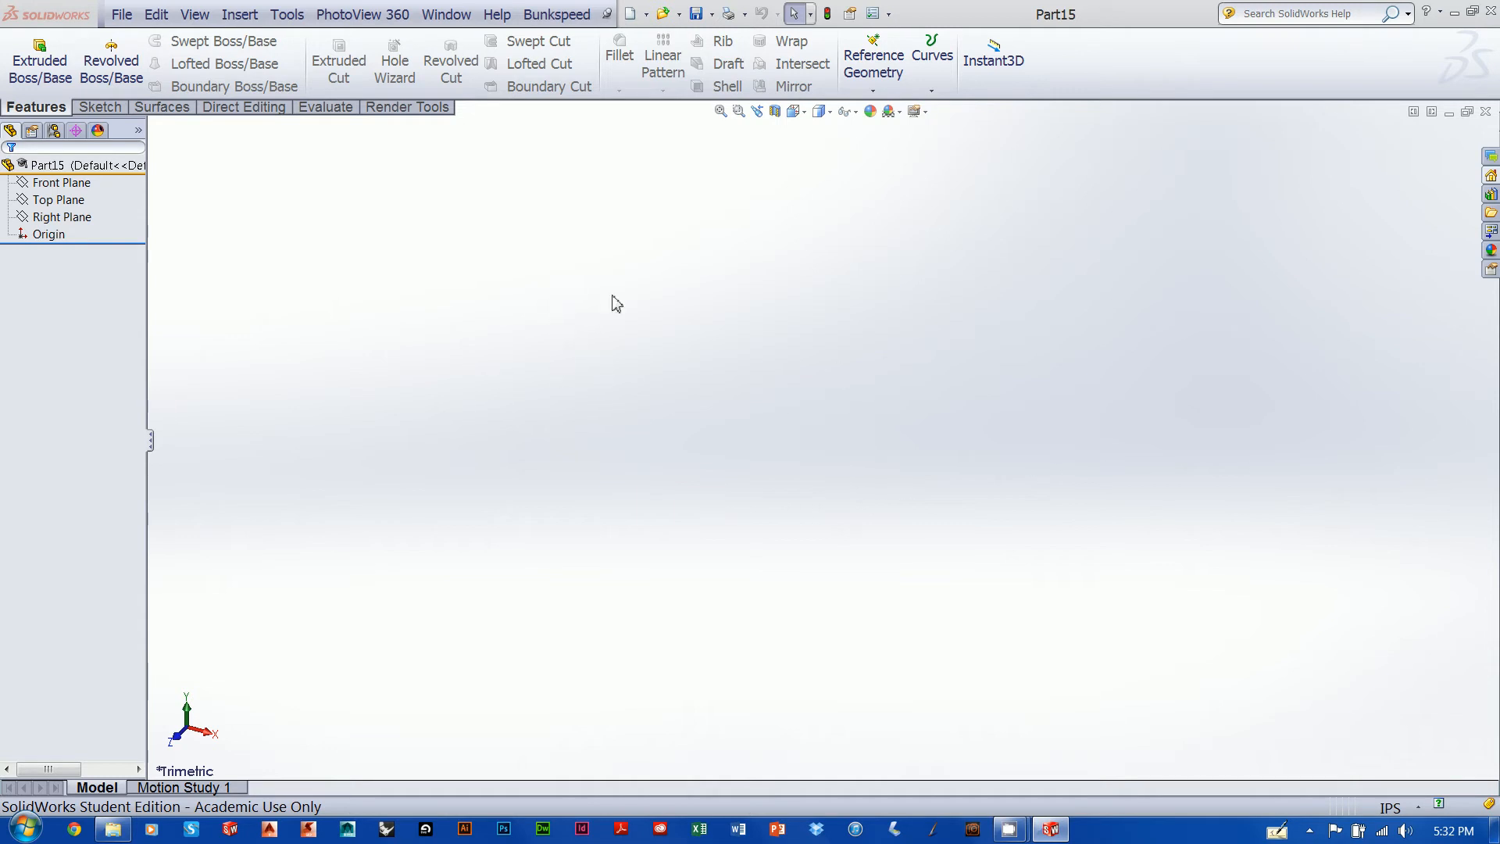
{"action": "left_click", "coordinate": [874, 92]}
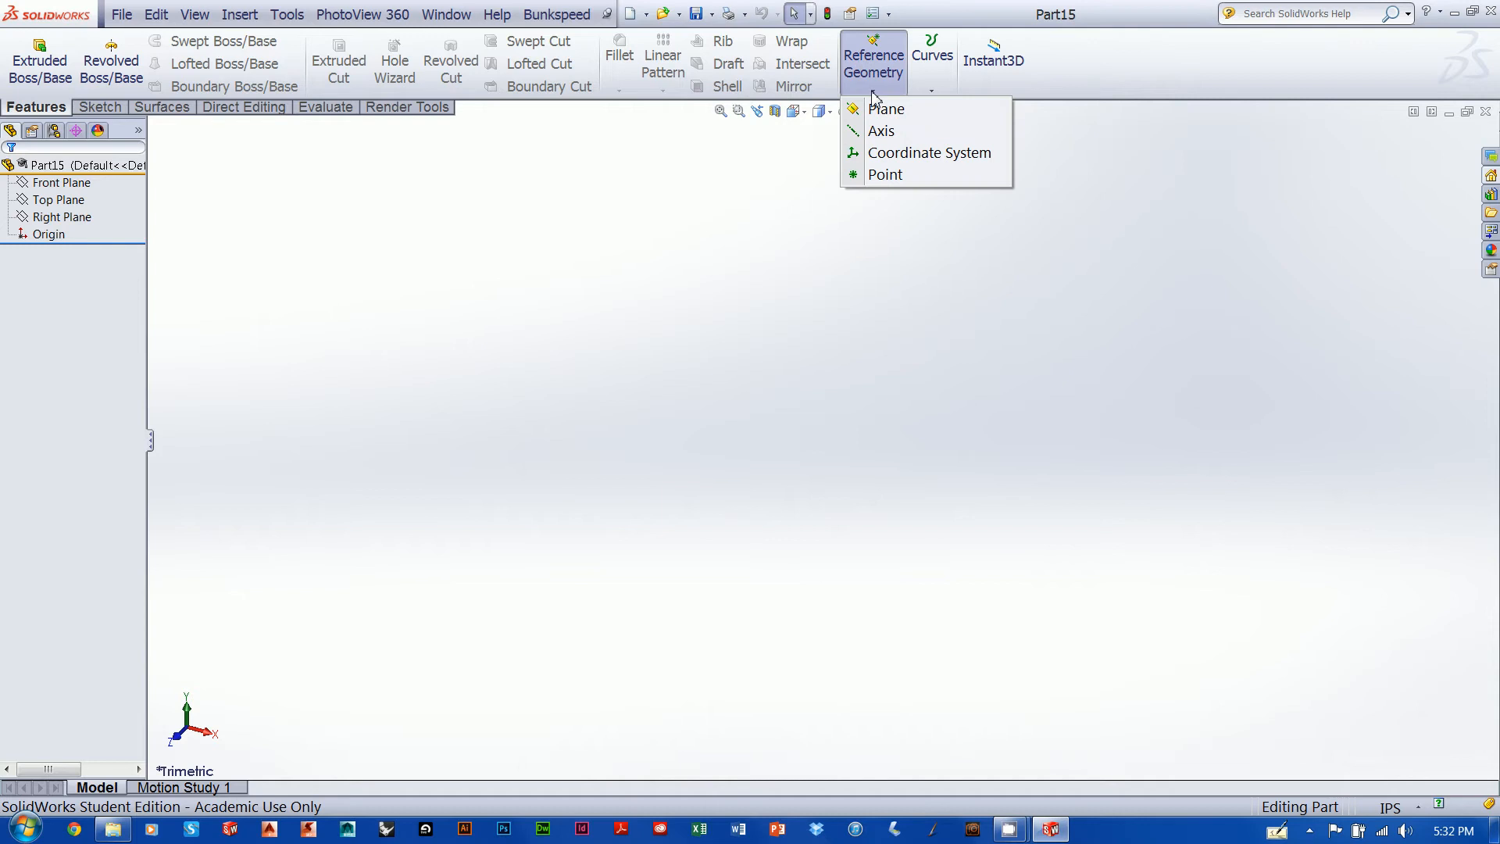
{"action": "left_click", "coordinate": [882, 130]}
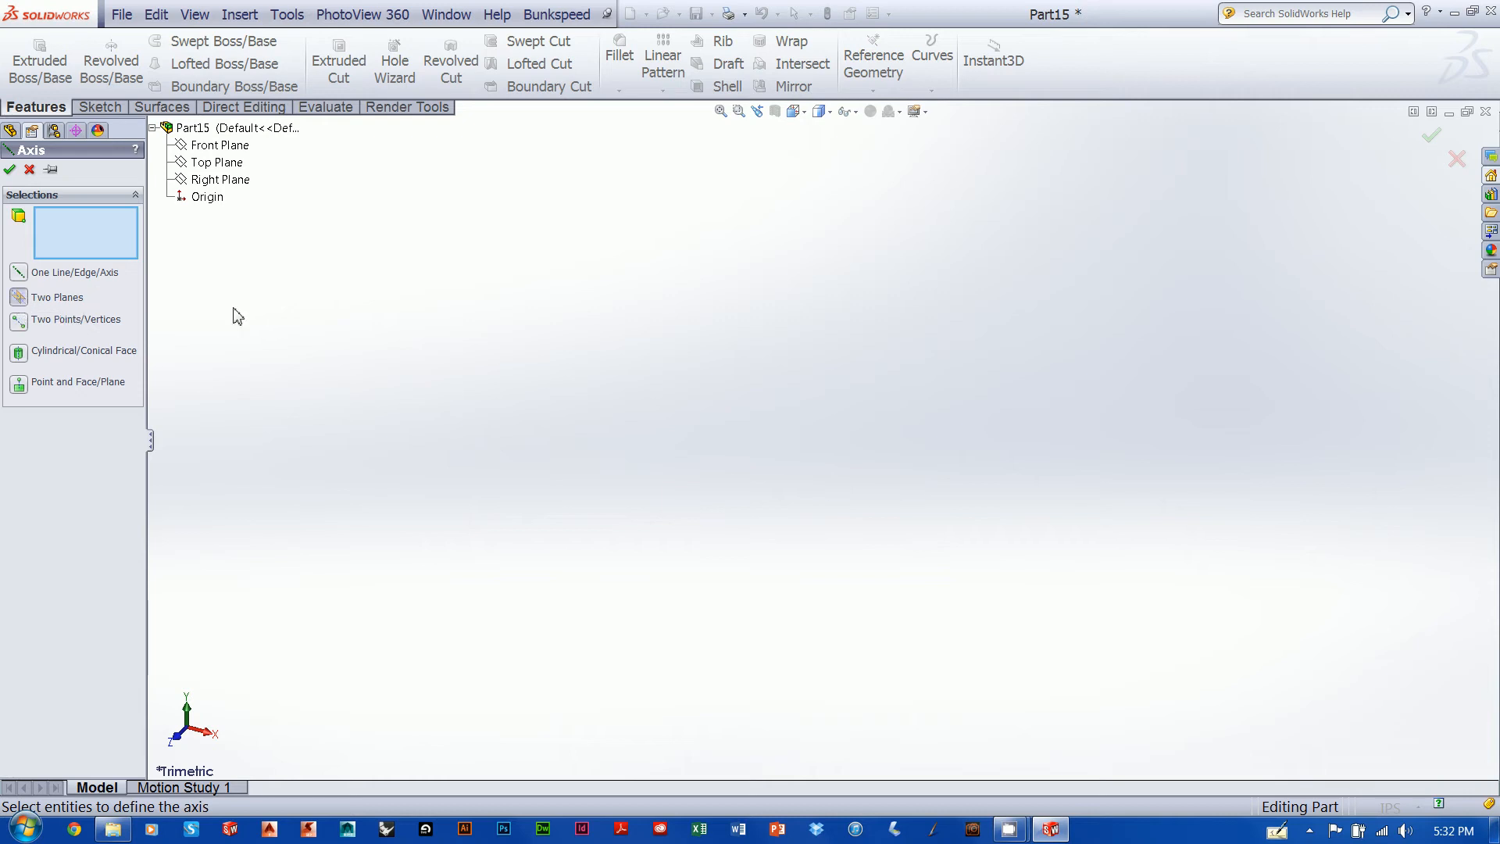
{"action": "left_click", "coordinate": [18, 299]}
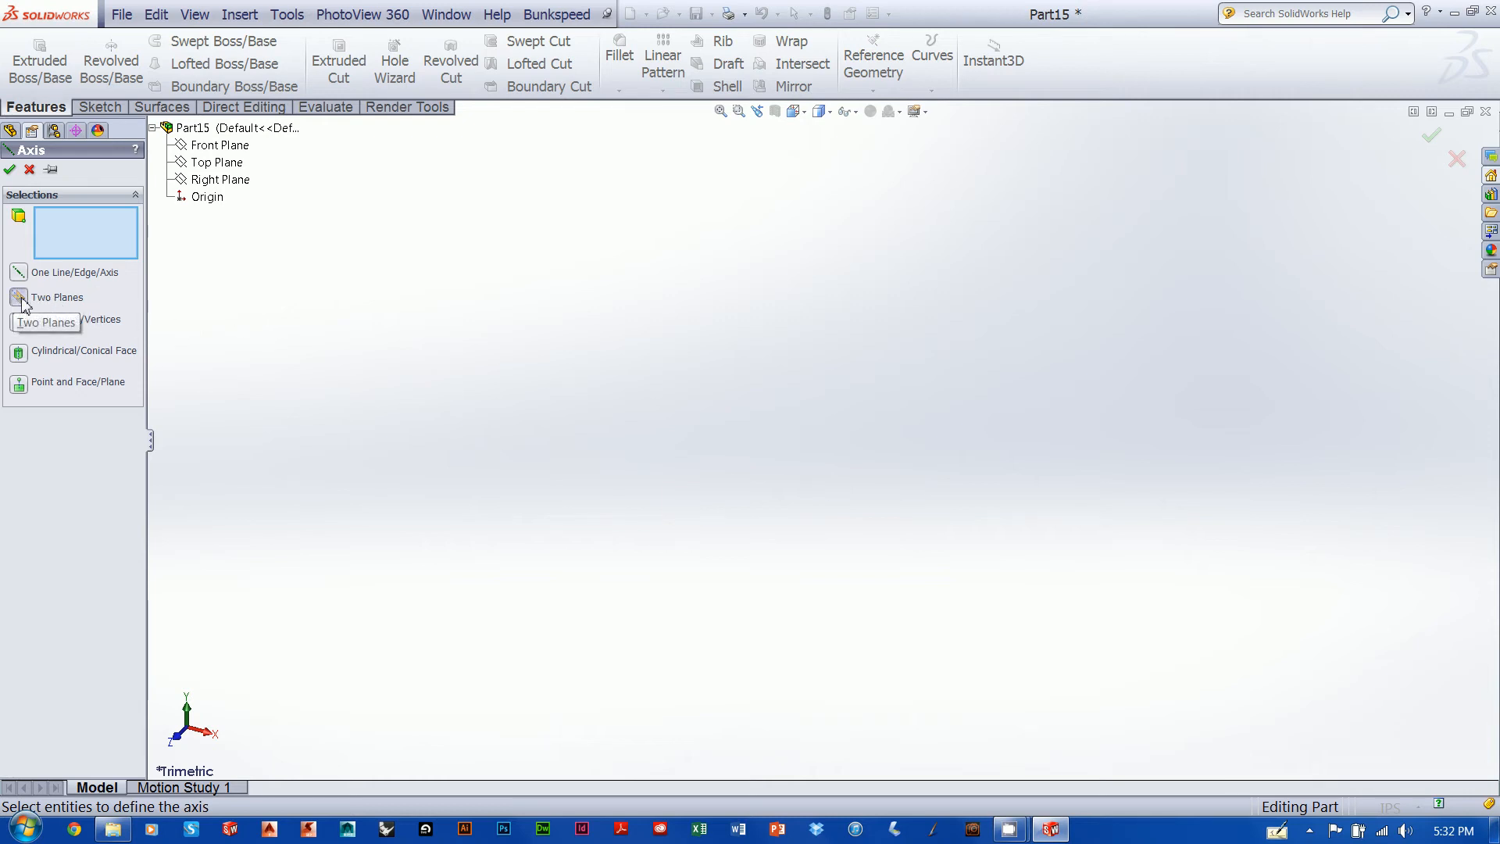
{"action": "left_click", "coordinate": [211, 148]}
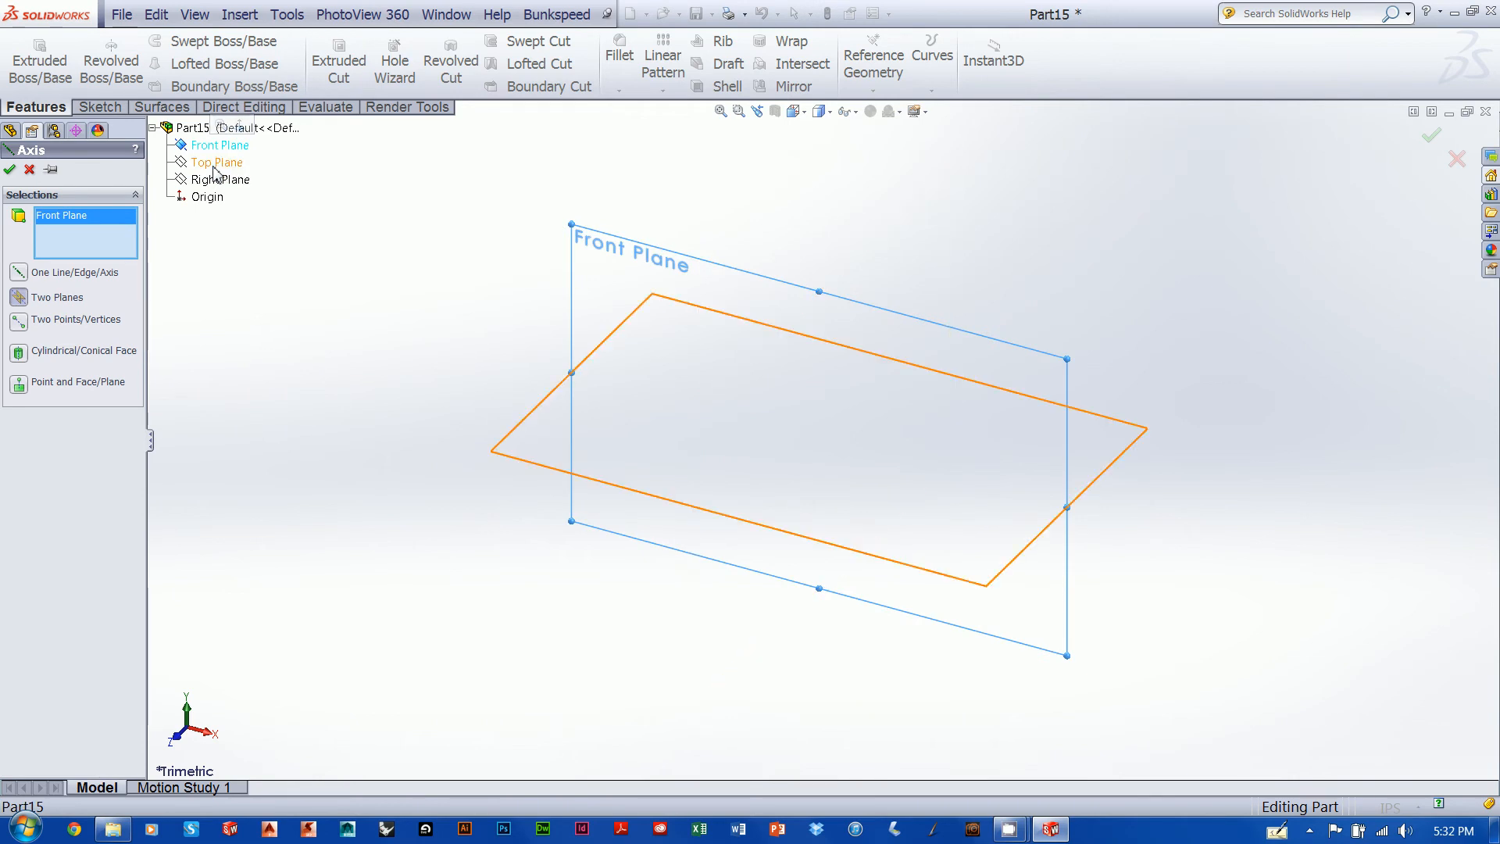
{"action": "left_click", "coordinate": [216, 163]}
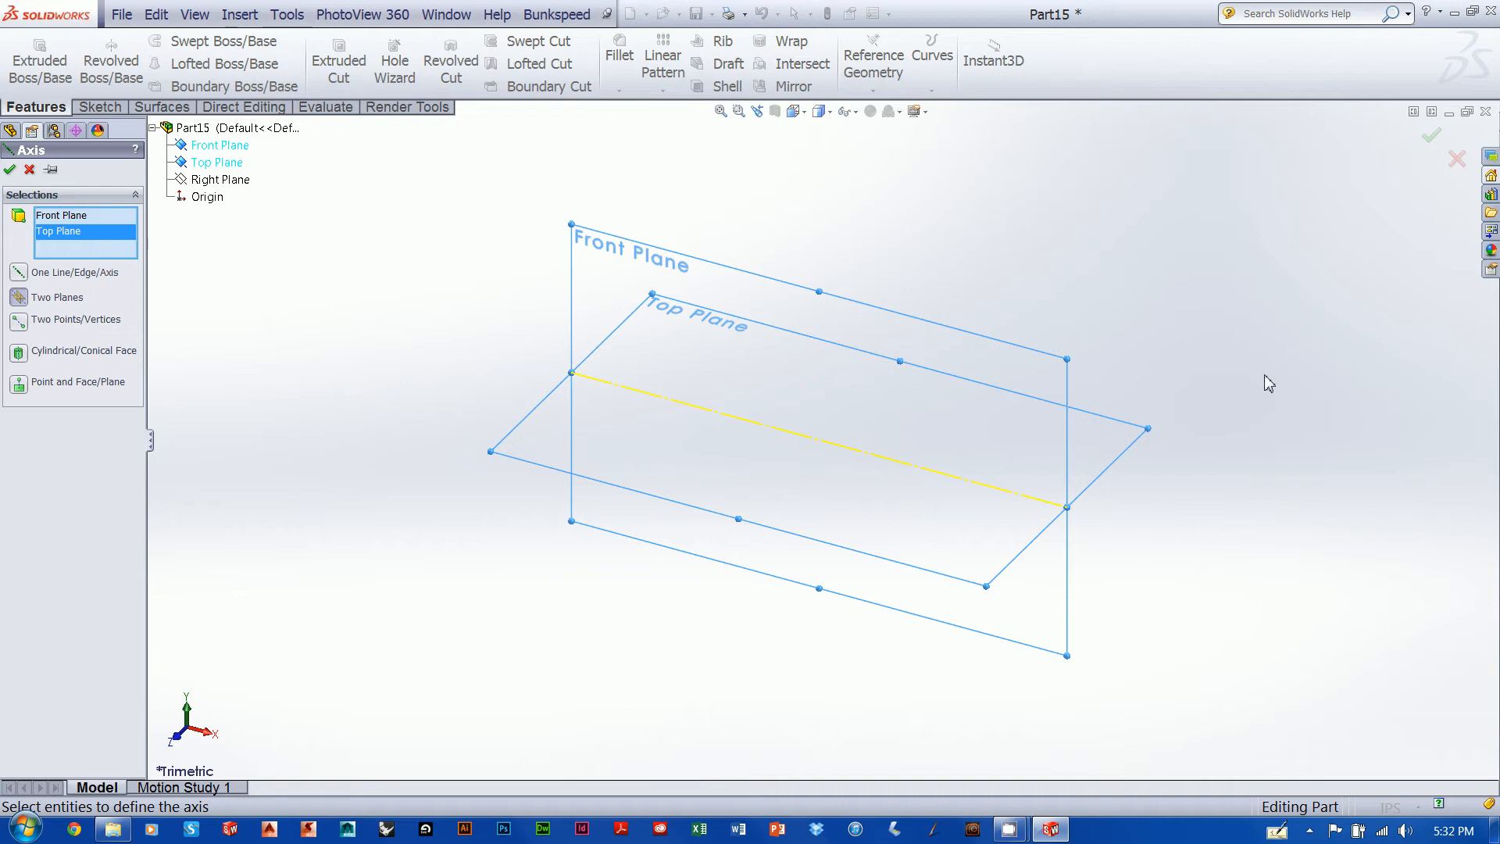
{"action": "left_click", "coordinate": [1431, 140]}
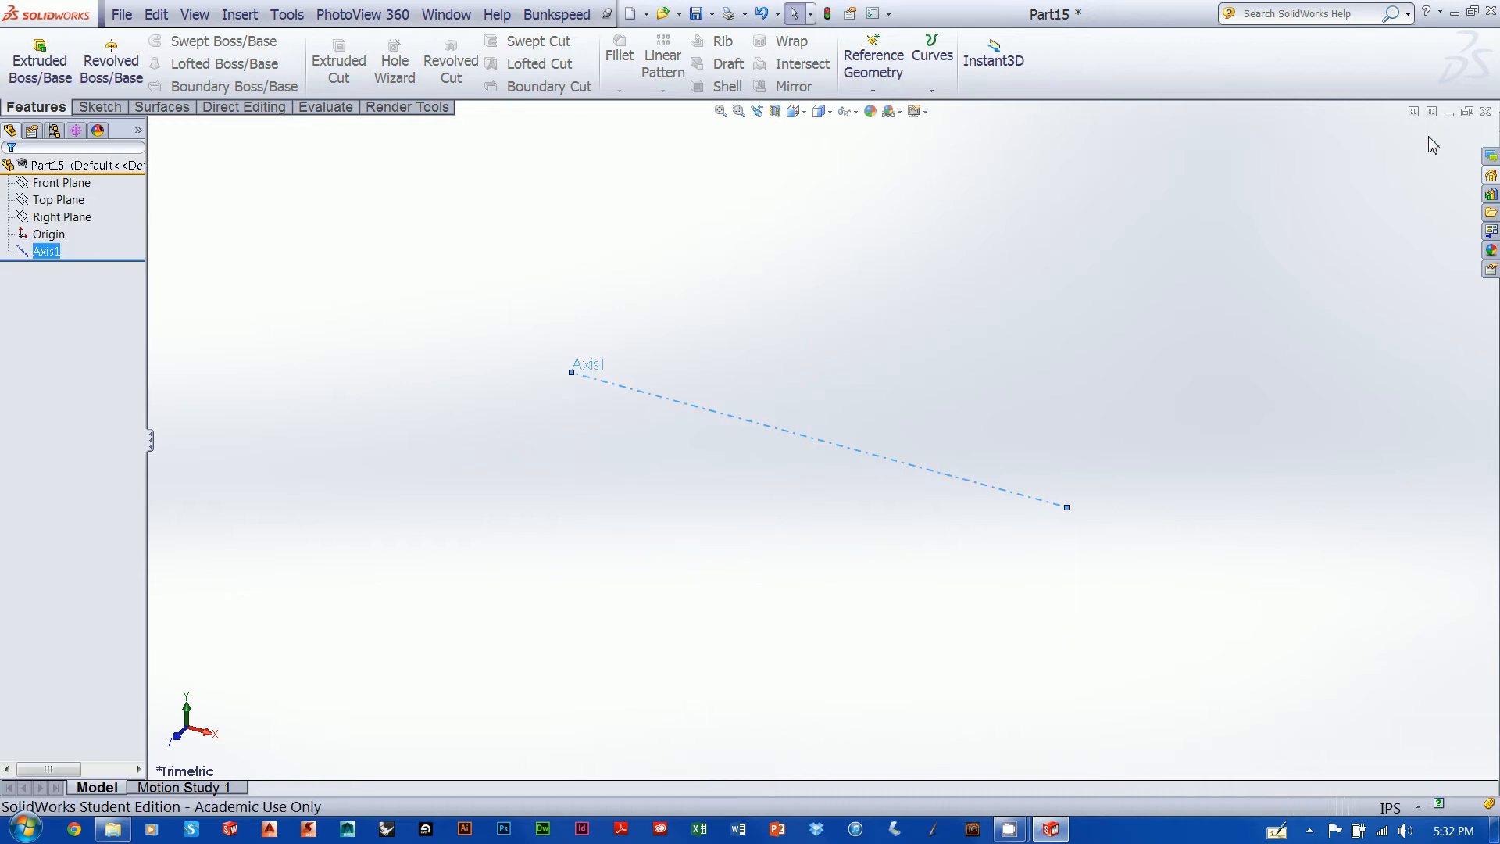
Add a second reference axis using the Two Planes option with the Right Plane and Front Plane
{"action": "left_click", "coordinate": [873, 90]}
{"action": "left_click", "coordinate": [875, 133]}
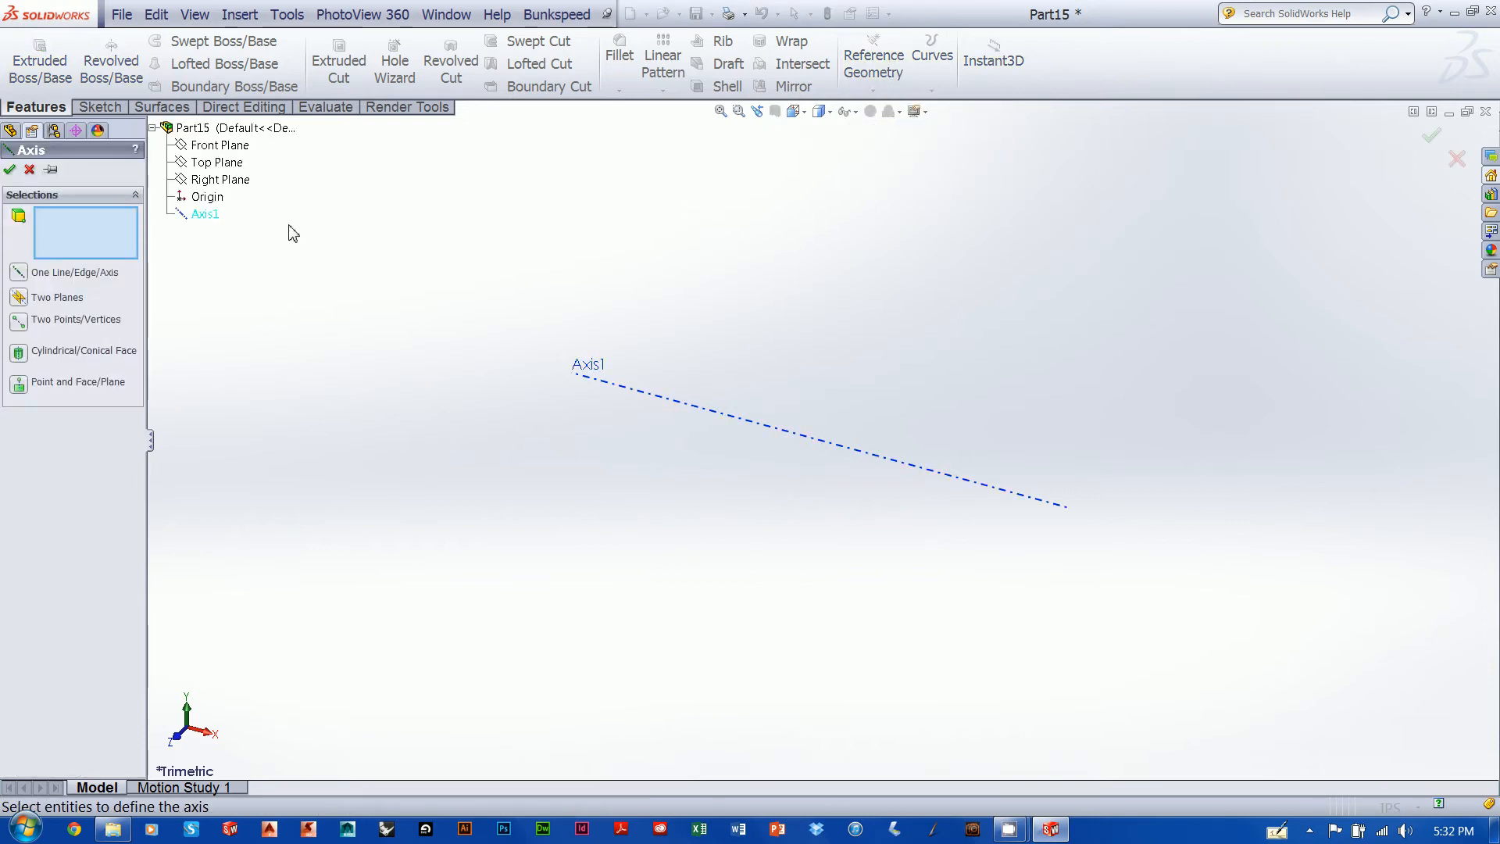
{"action": "left_click", "coordinate": [19, 298]}
{"action": "left_click", "coordinate": [205, 181]}
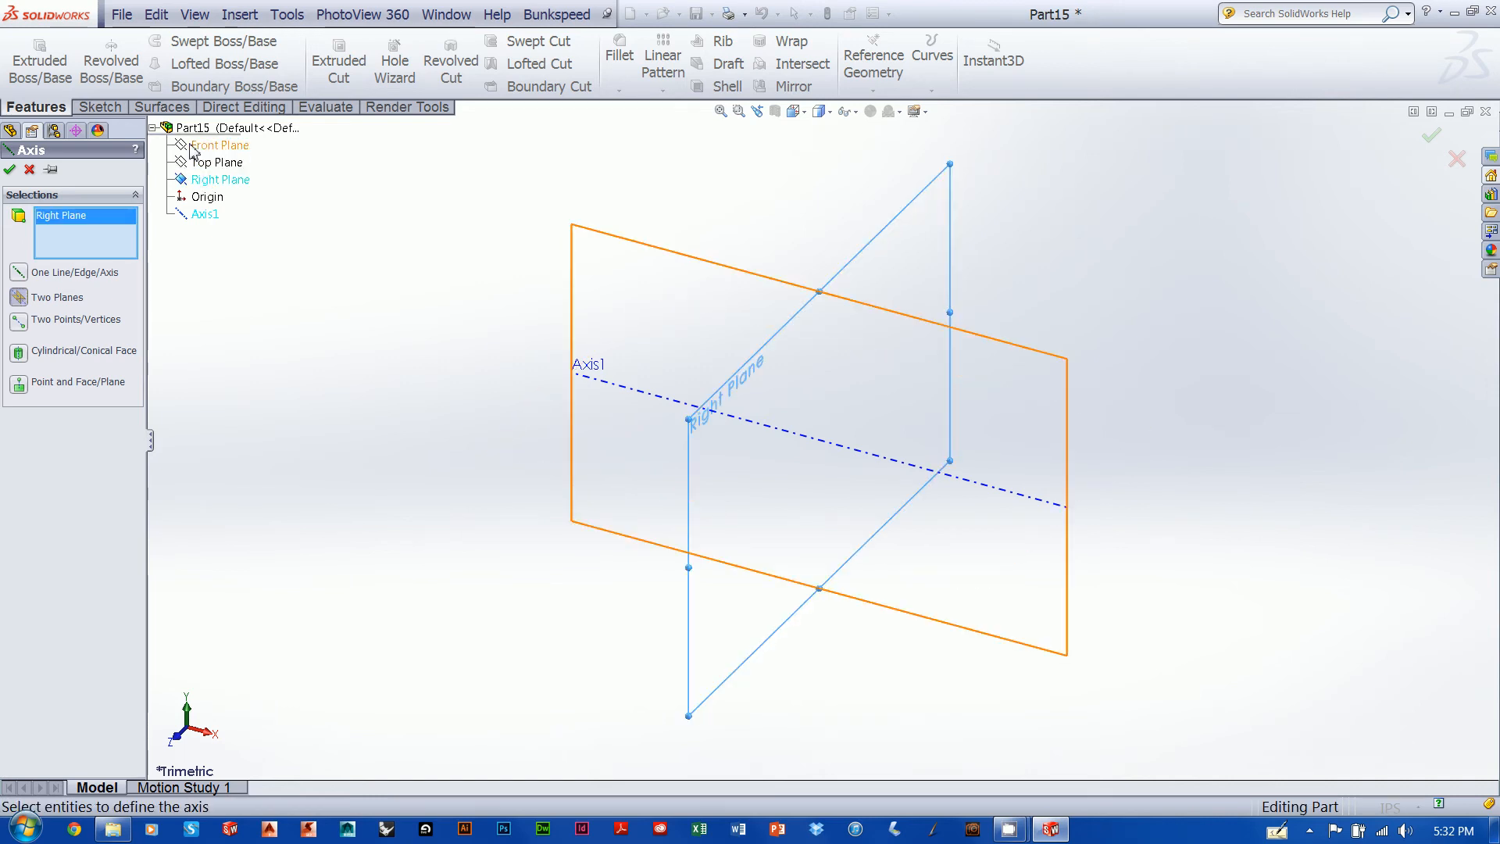
{"action": "left_click", "coordinate": [198, 148]}
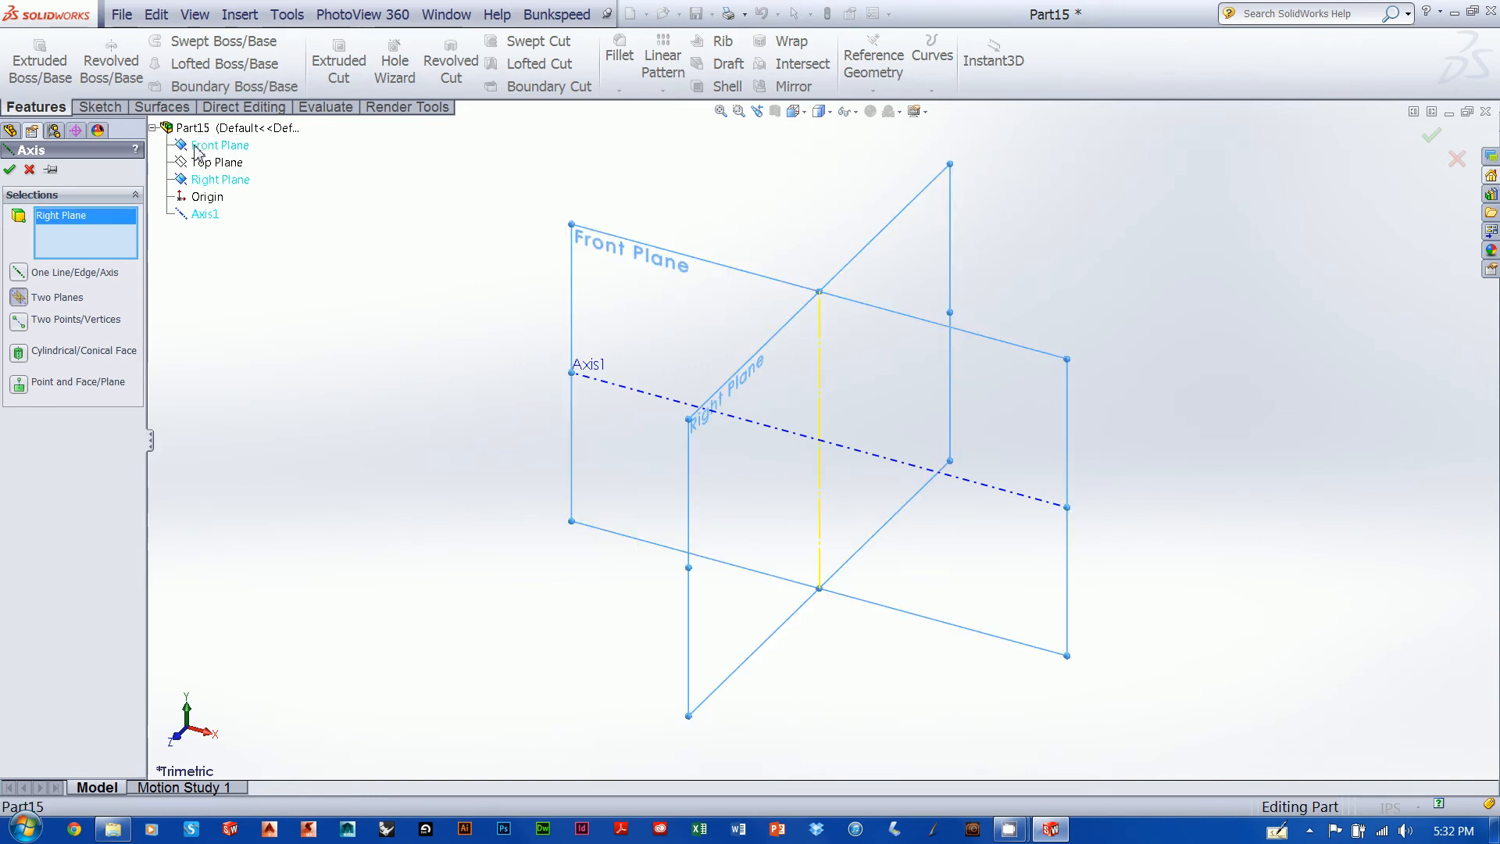
{"action": "left_click", "coordinate": [1432, 141]}
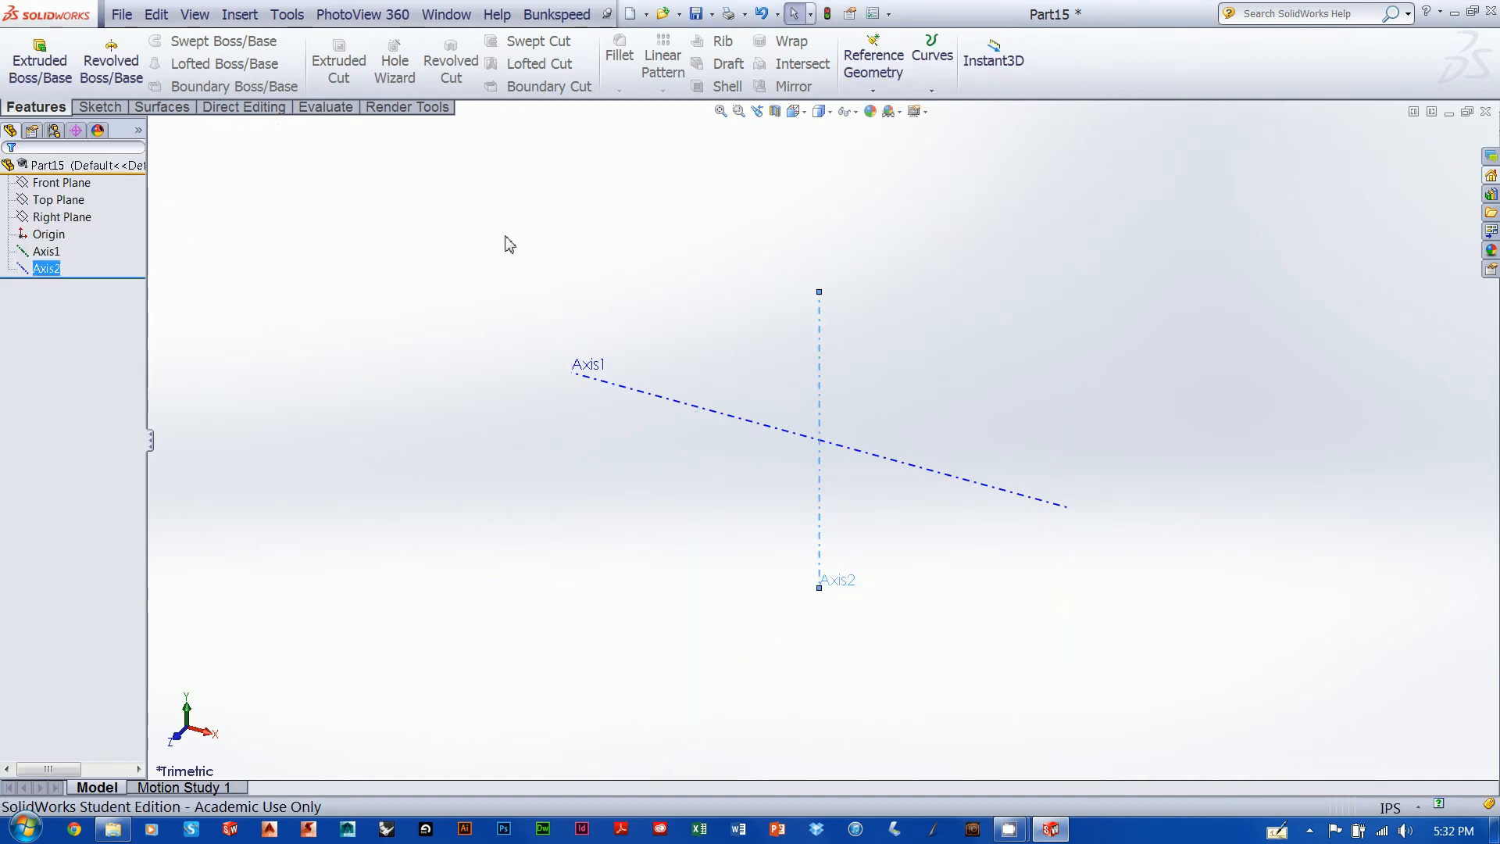
Add a third reference axis at the intersection of the Top Plane and Right Plane
{"action": "left_click", "coordinate": [872, 64]}
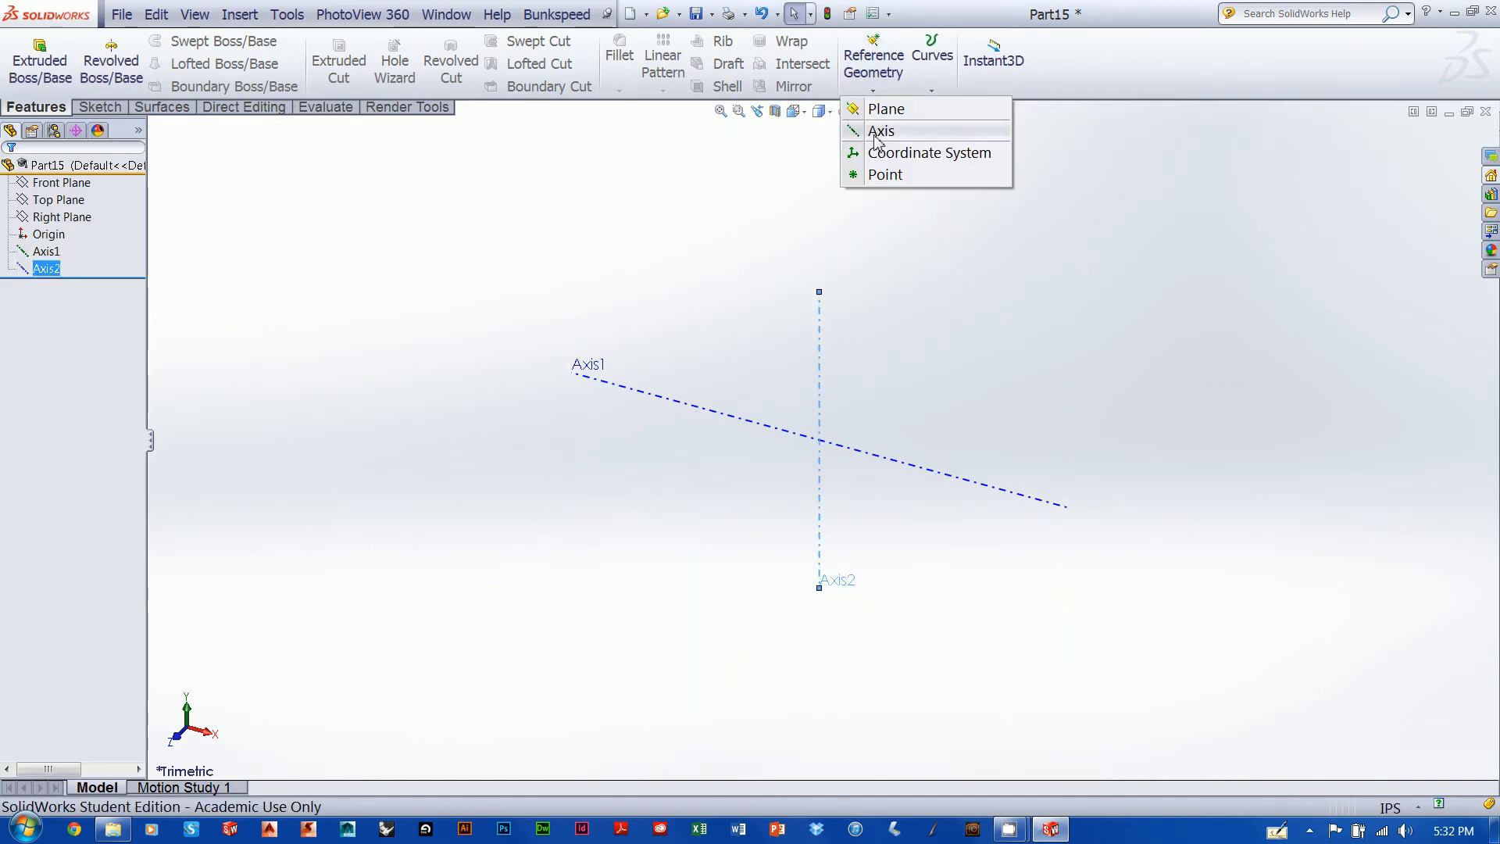
{"action": "left_click", "coordinate": [869, 131]}
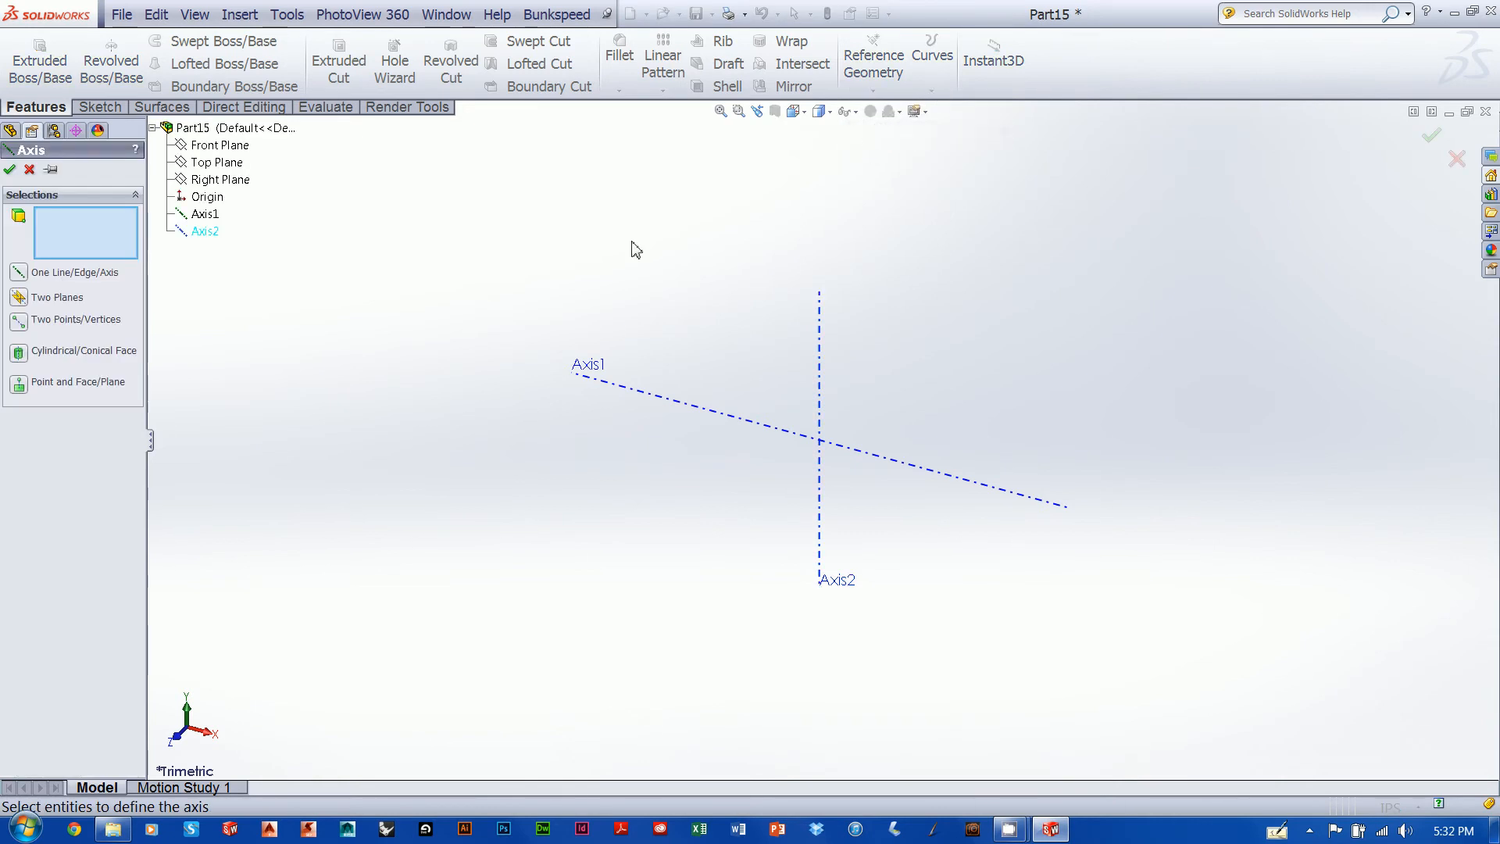
{"action": "left_click", "coordinate": [221, 147]}
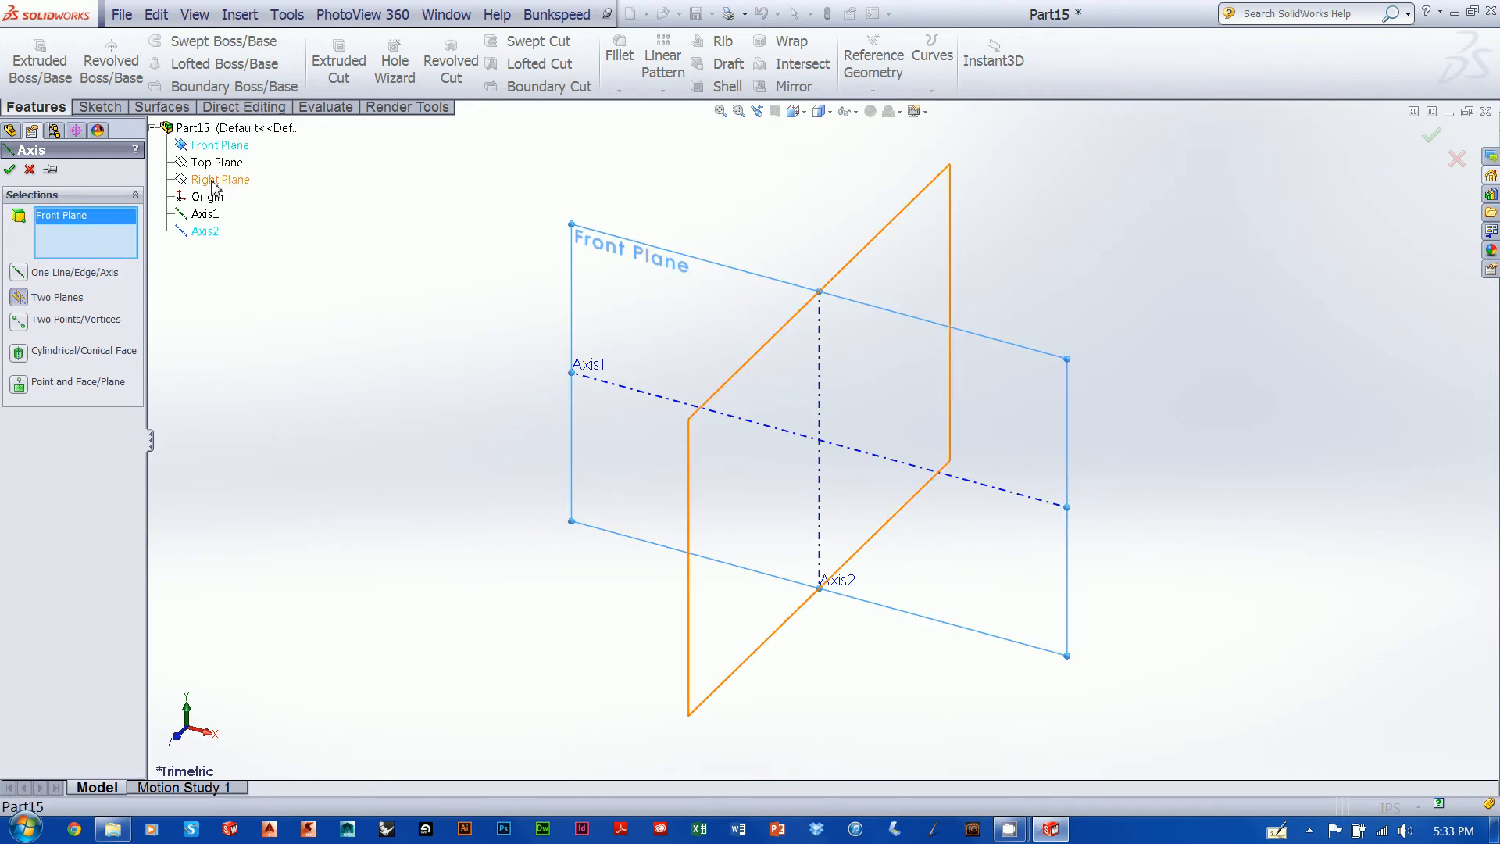
{"action": "left_click", "coordinate": [205, 161]}
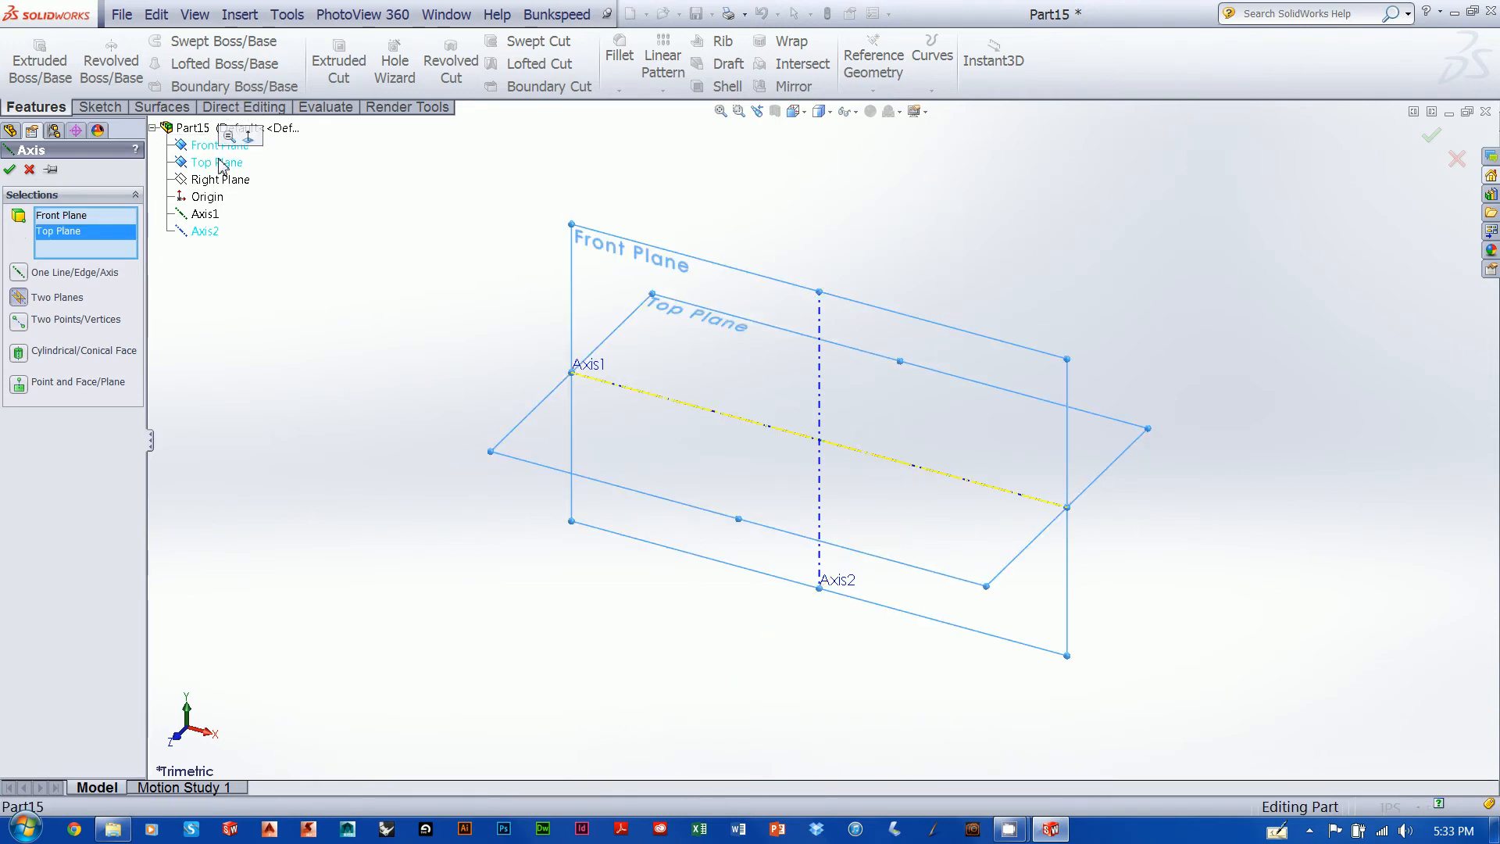
{"action": "left_click", "coordinate": [210, 180]}
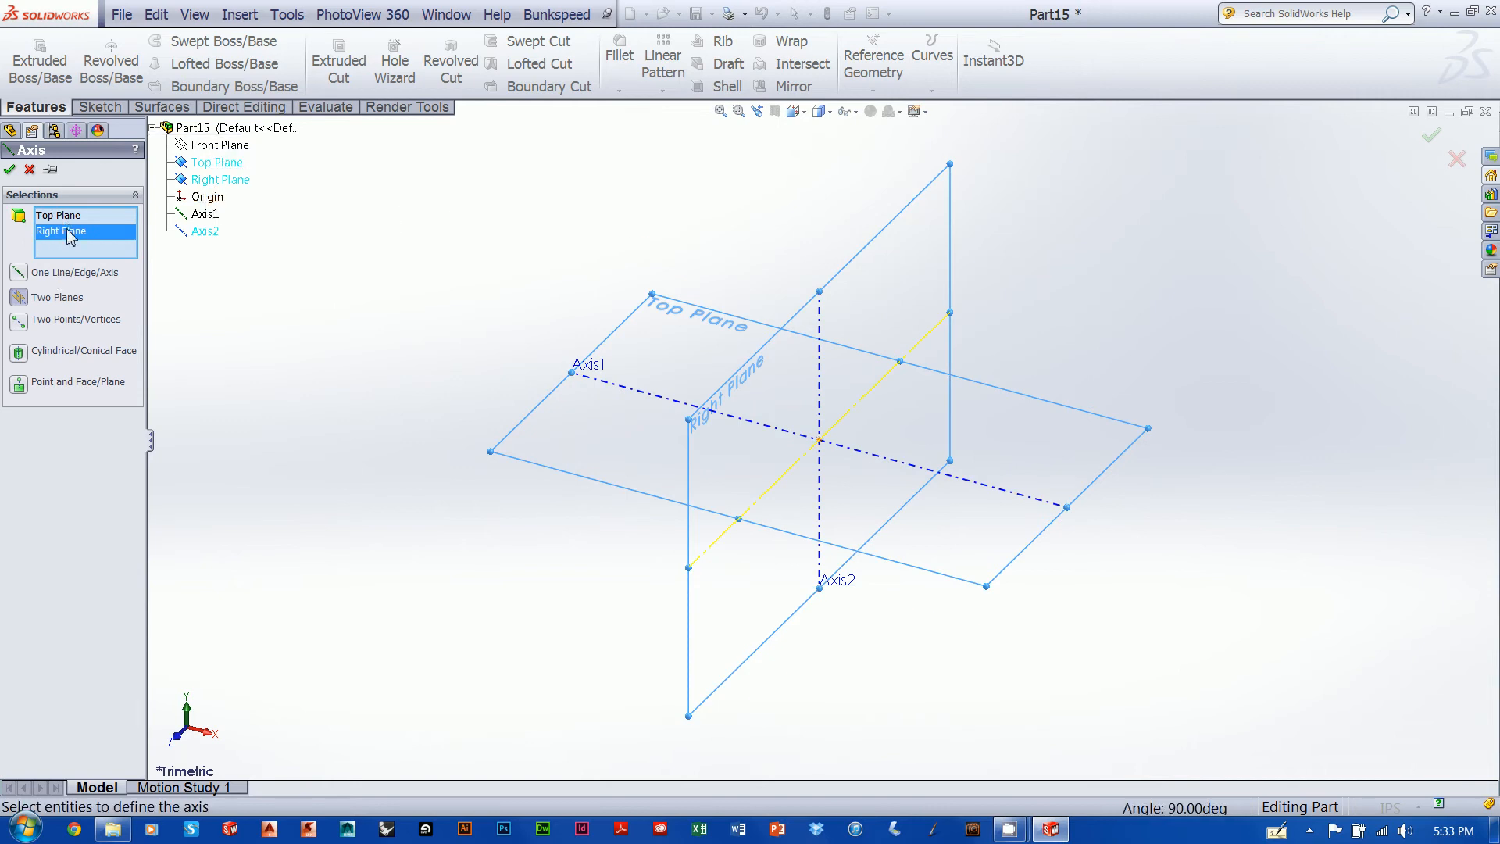
{"action": "left_click", "coordinate": [10, 172]}
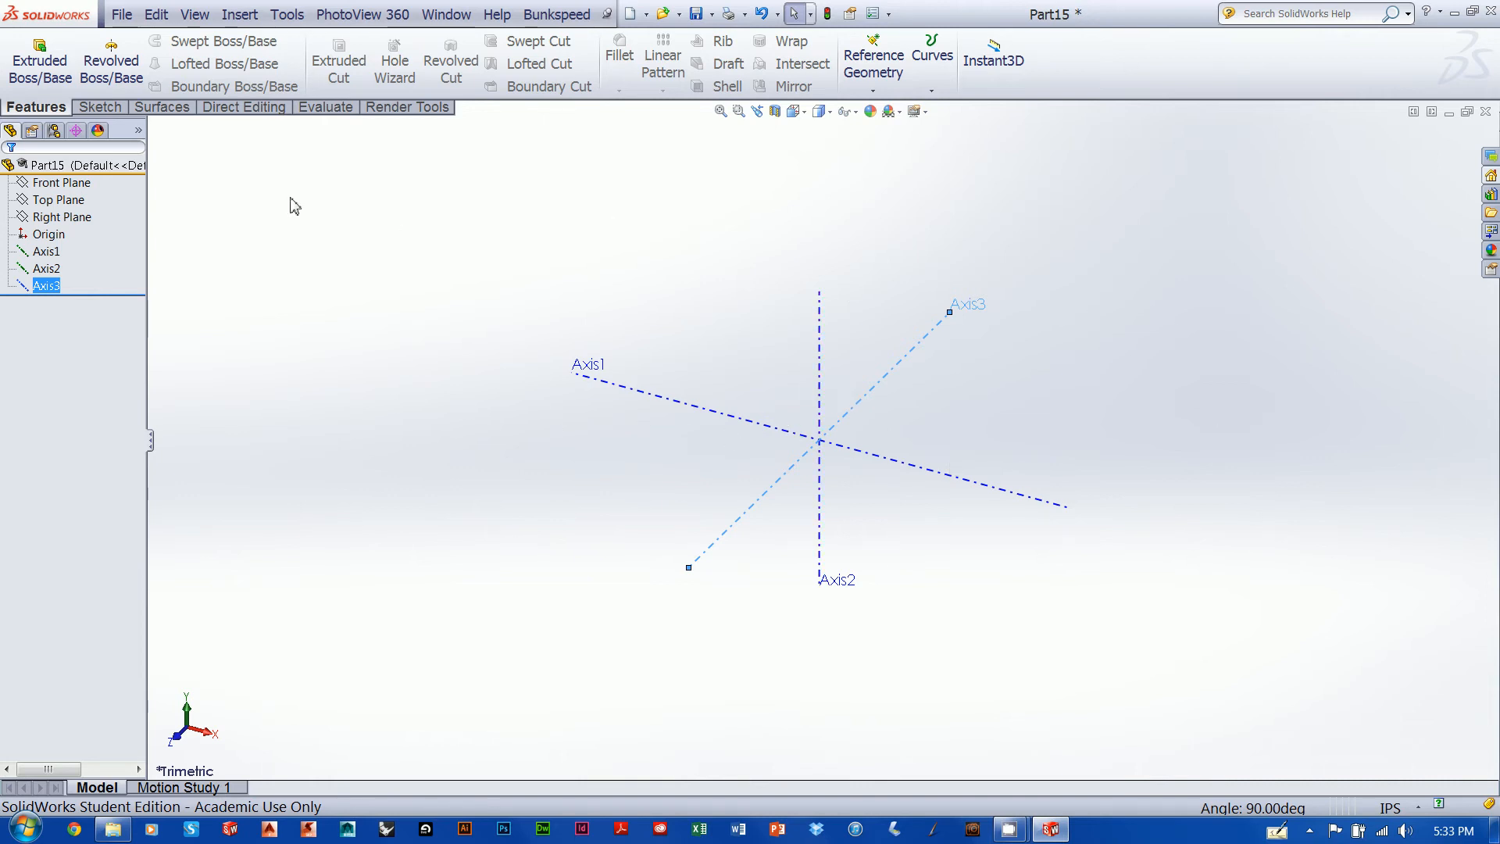
Hide all three reference axes
{"action": "left_click", "coordinate": [45, 252], "text": "ctrl"}
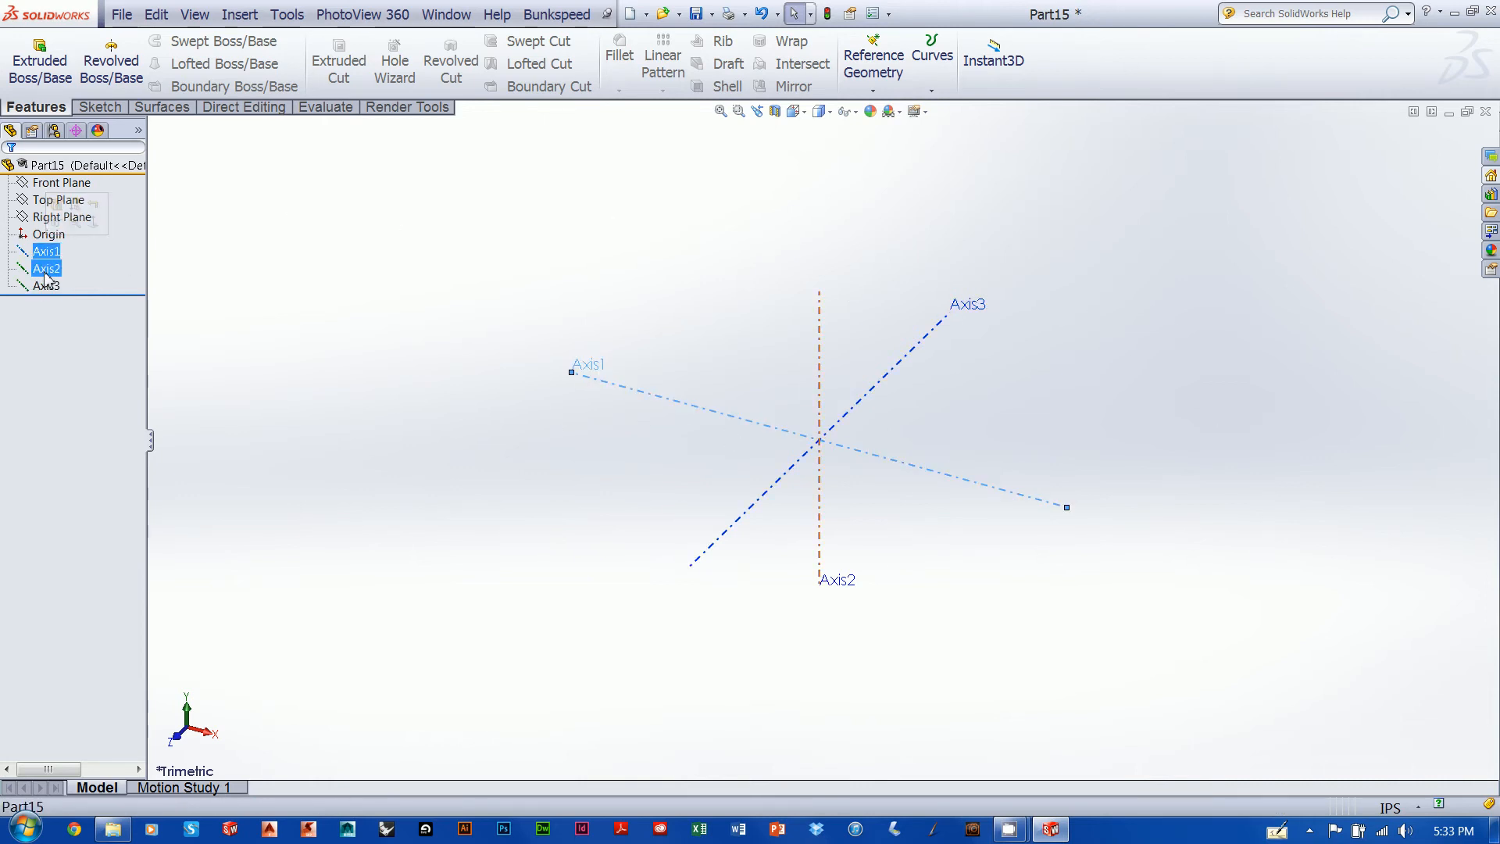
{"action": "left_click", "coordinate": [46, 268], "text": "ctrl"}
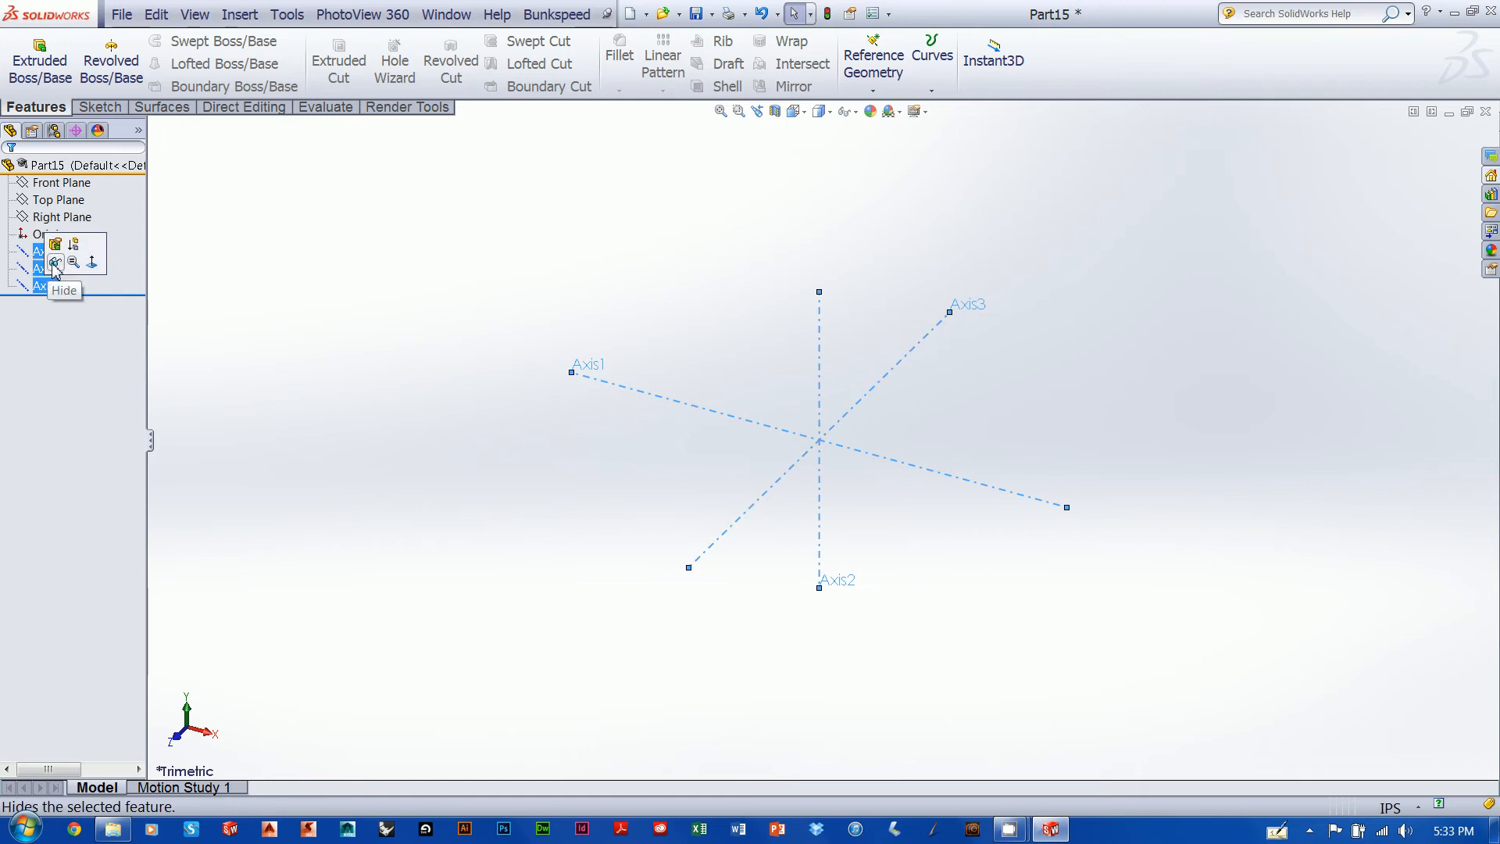
{"action": "left_click", "coordinate": [55, 262]}
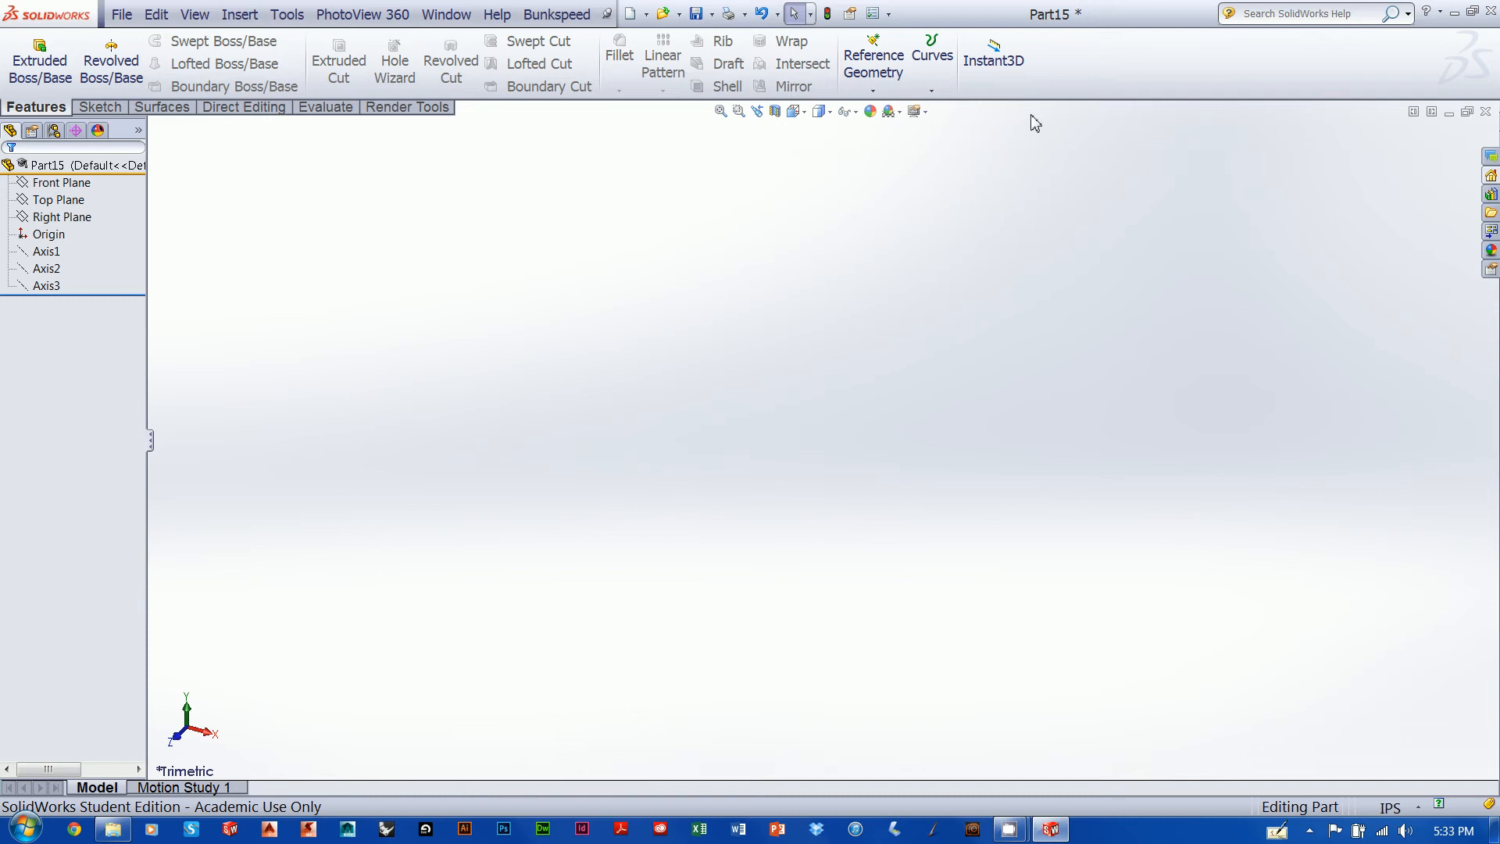
Start saving the part under a new name with the file type Part Templates (*.prtdot)
{"action": "left_click", "coordinate": [121, 14]}
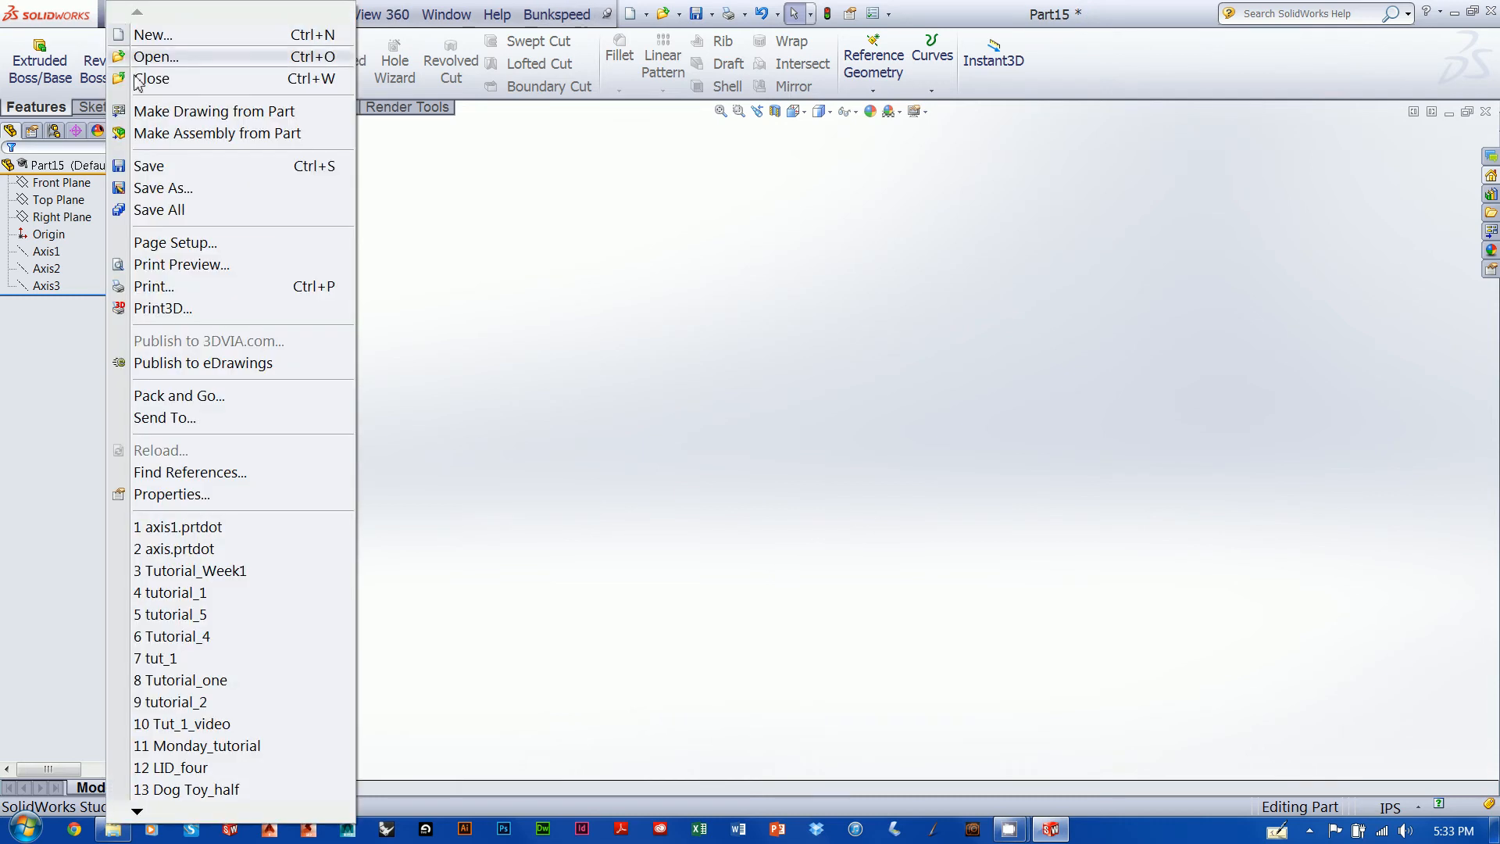
{"action": "left_click", "coordinate": [155, 189]}
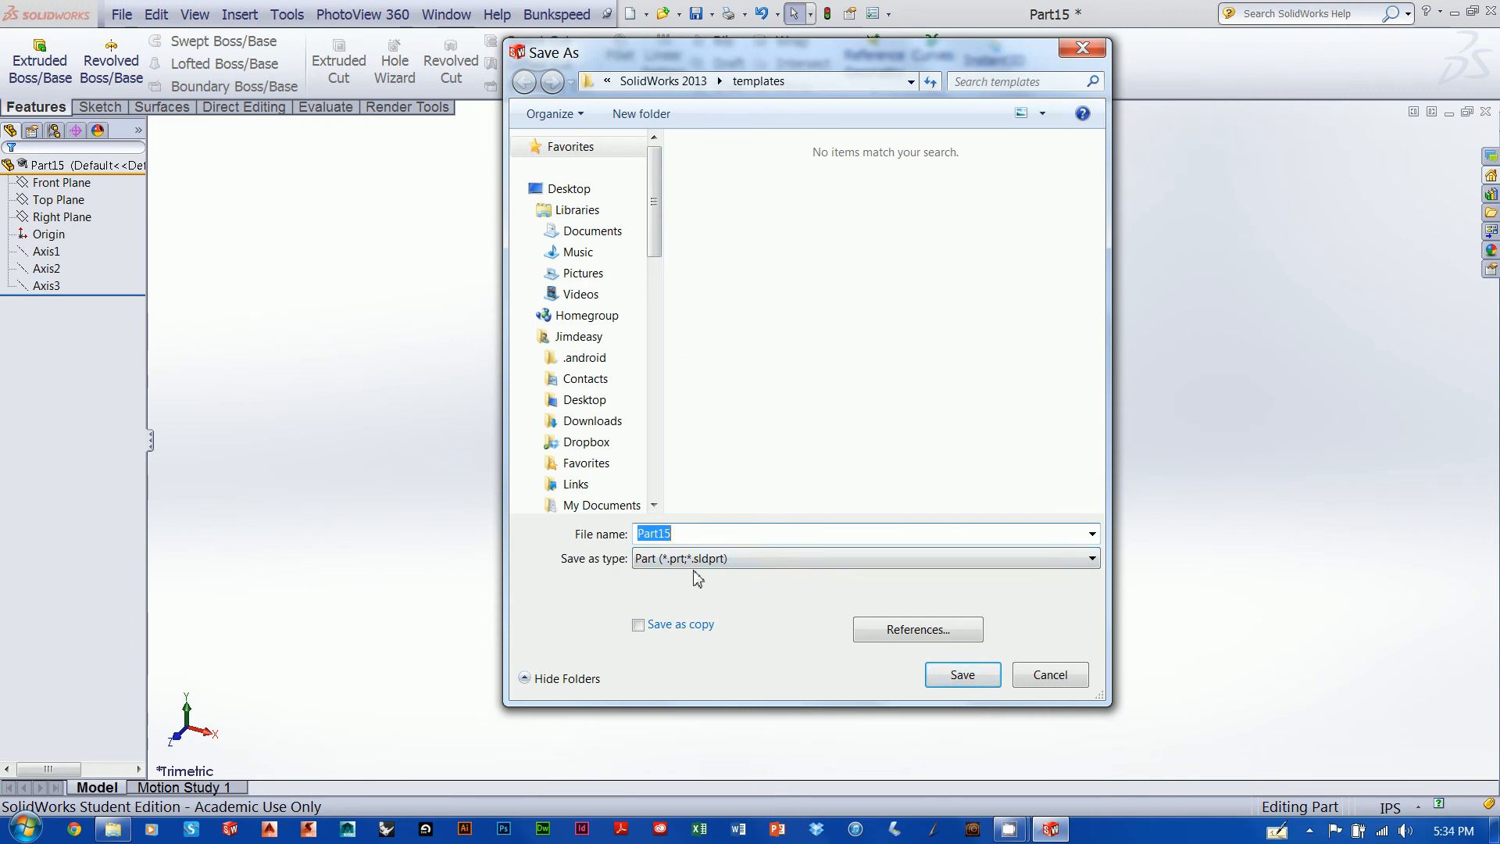
{"action": "left_click", "coordinate": [764, 559]}
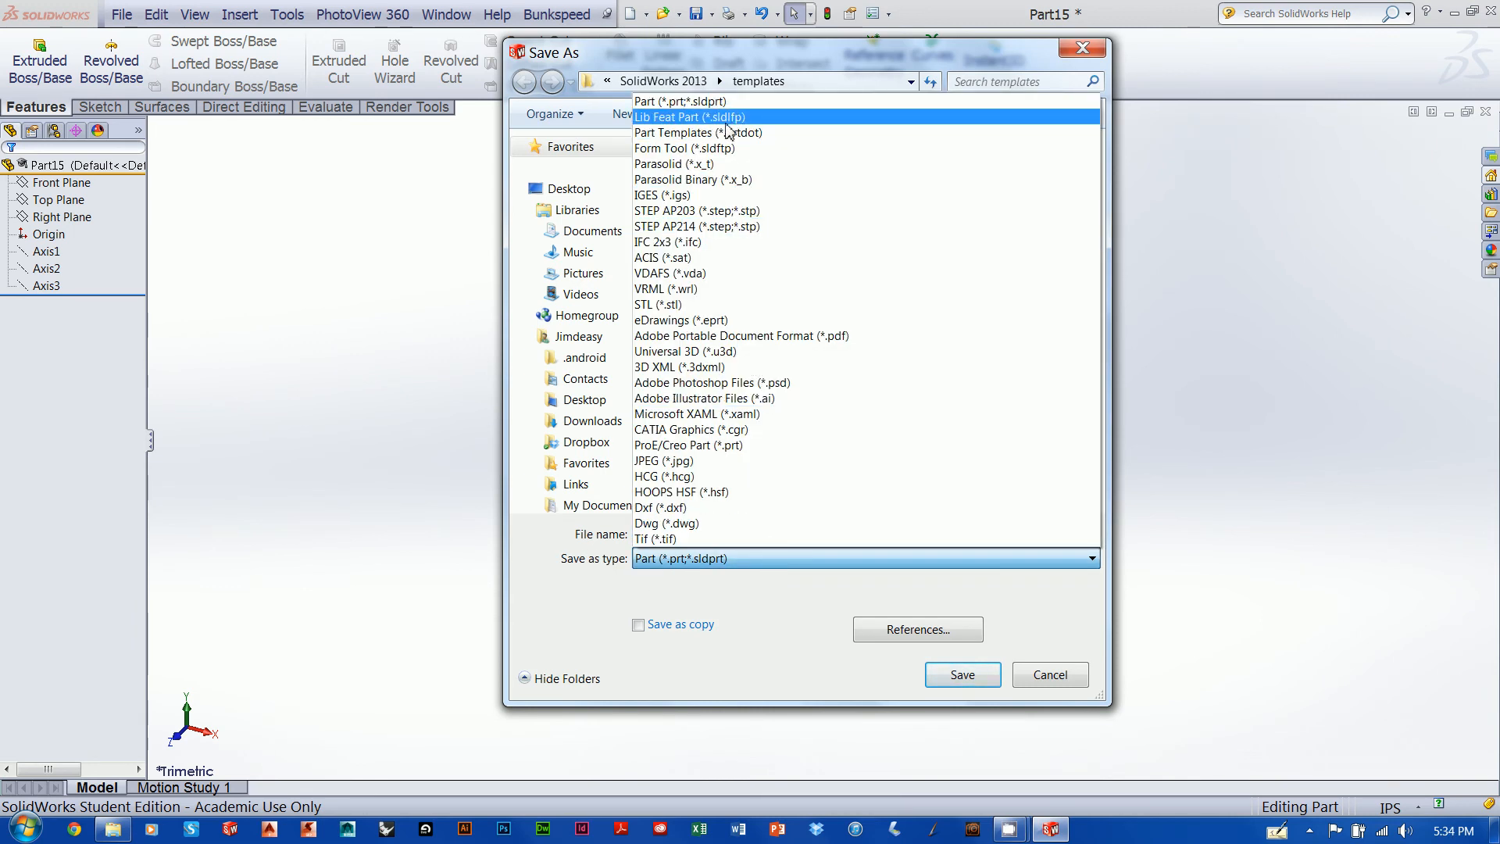
{"action": "left_click", "coordinate": [720, 134]}
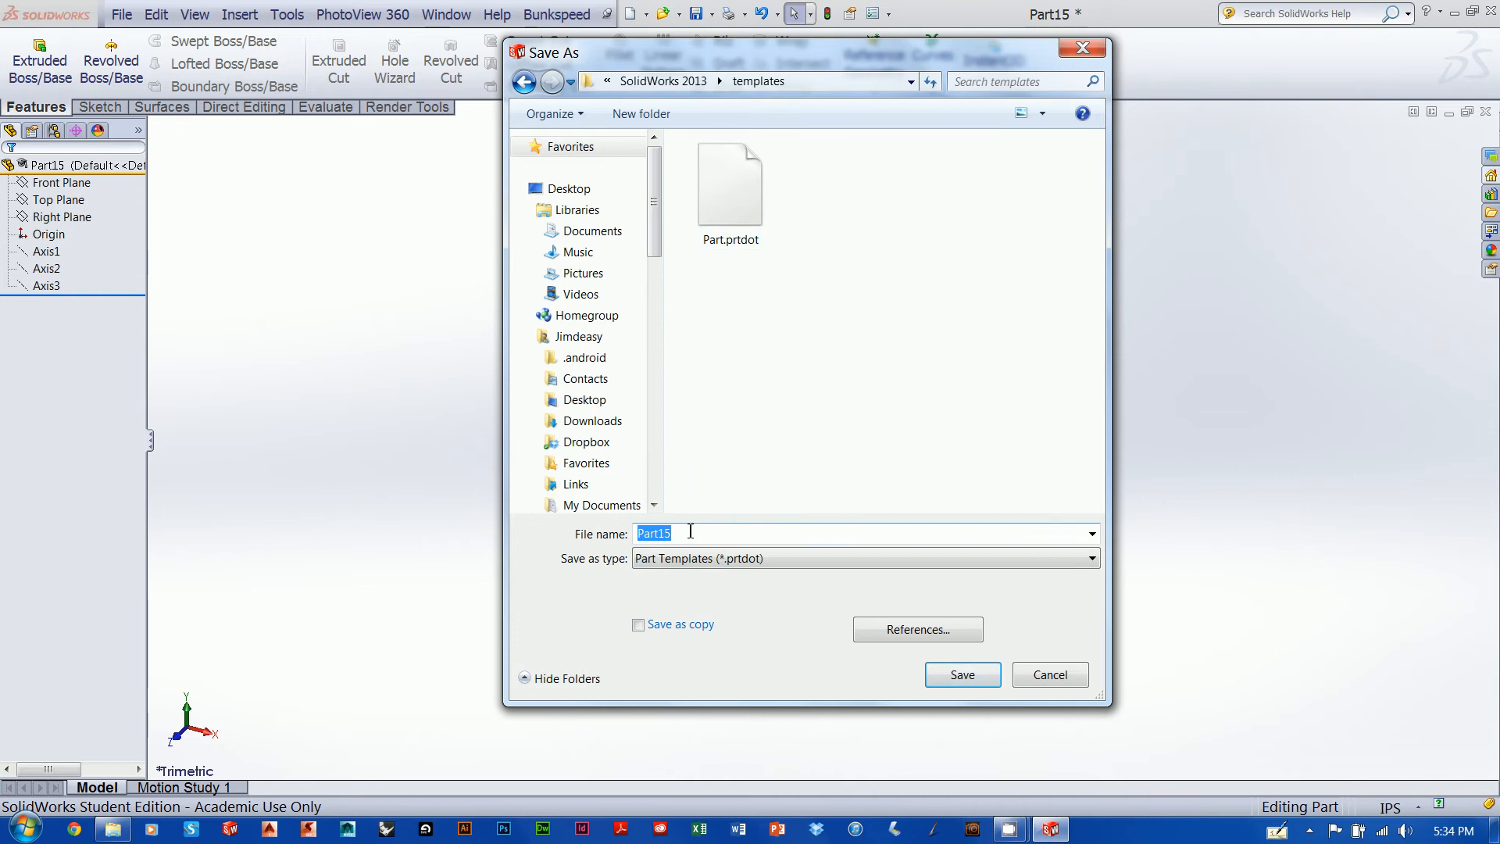
{"action": "key", "text": "a"}
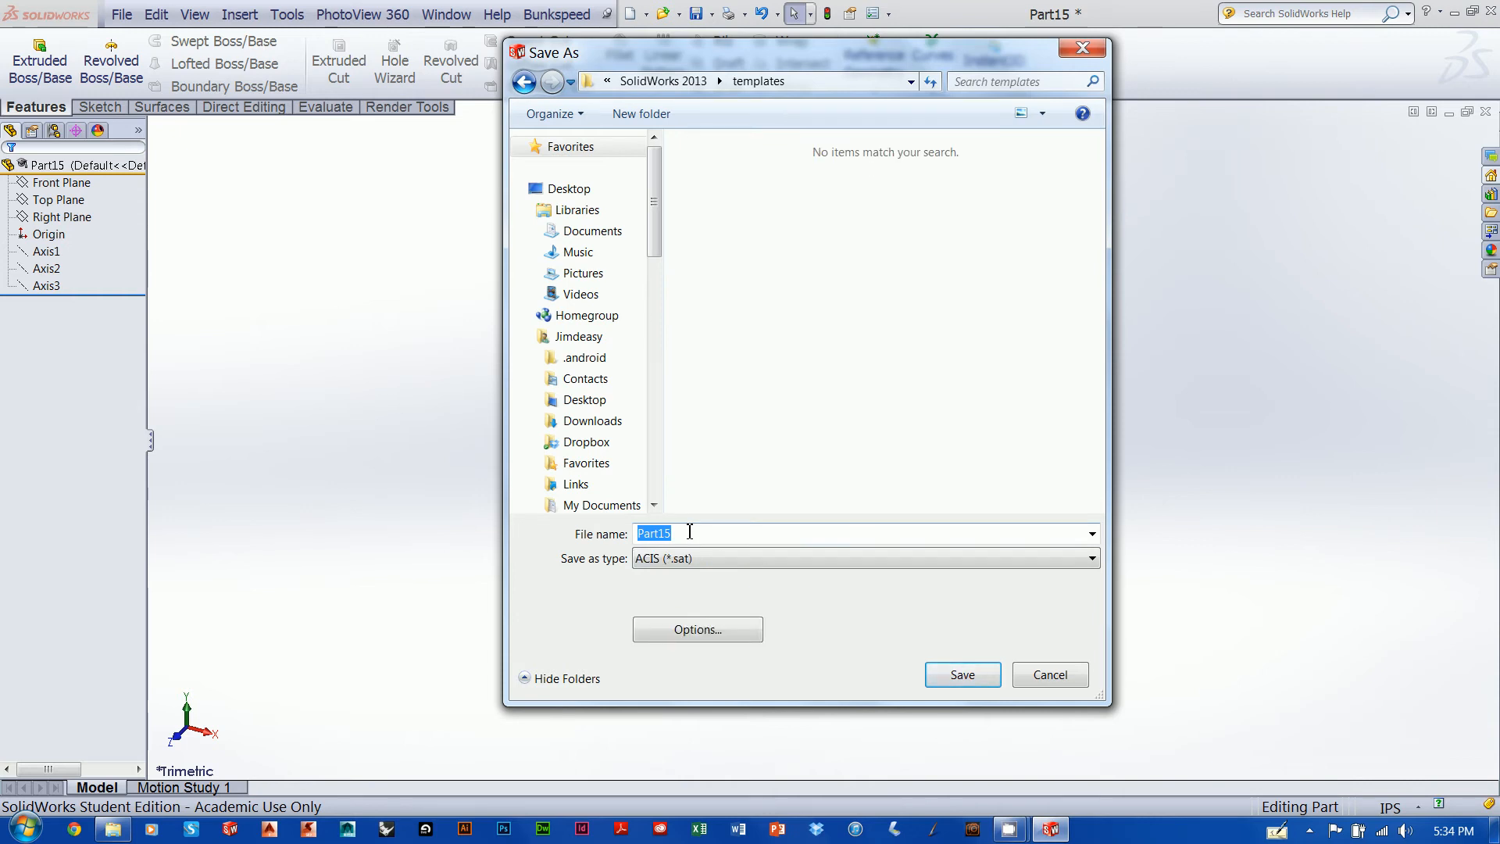
{"action": "key", "text": "s"}
{"action": "key", "text": "s"}
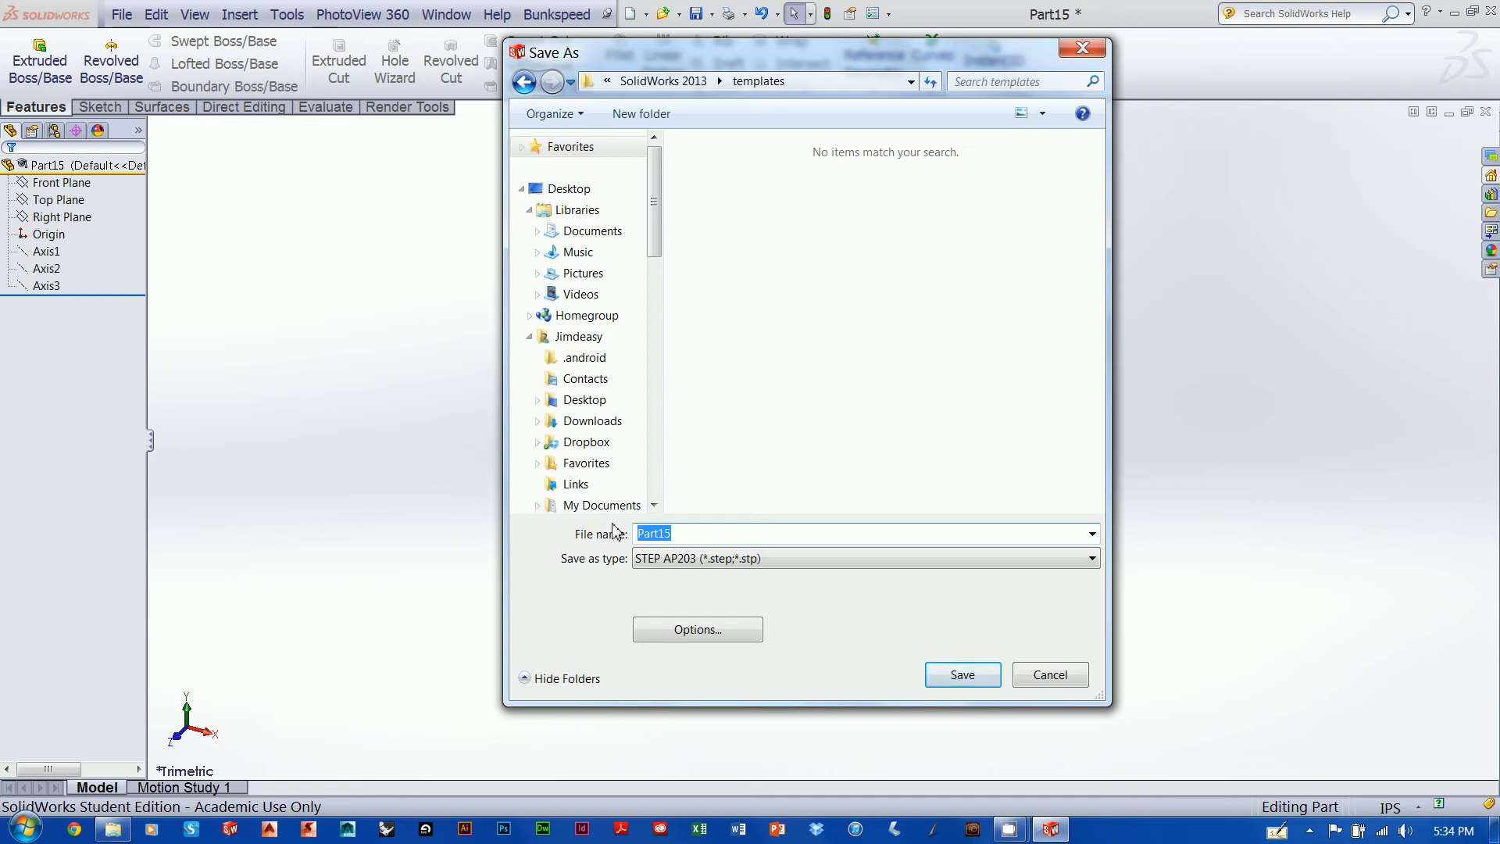
{"action": "left_click", "coordinate": [735, 558]}
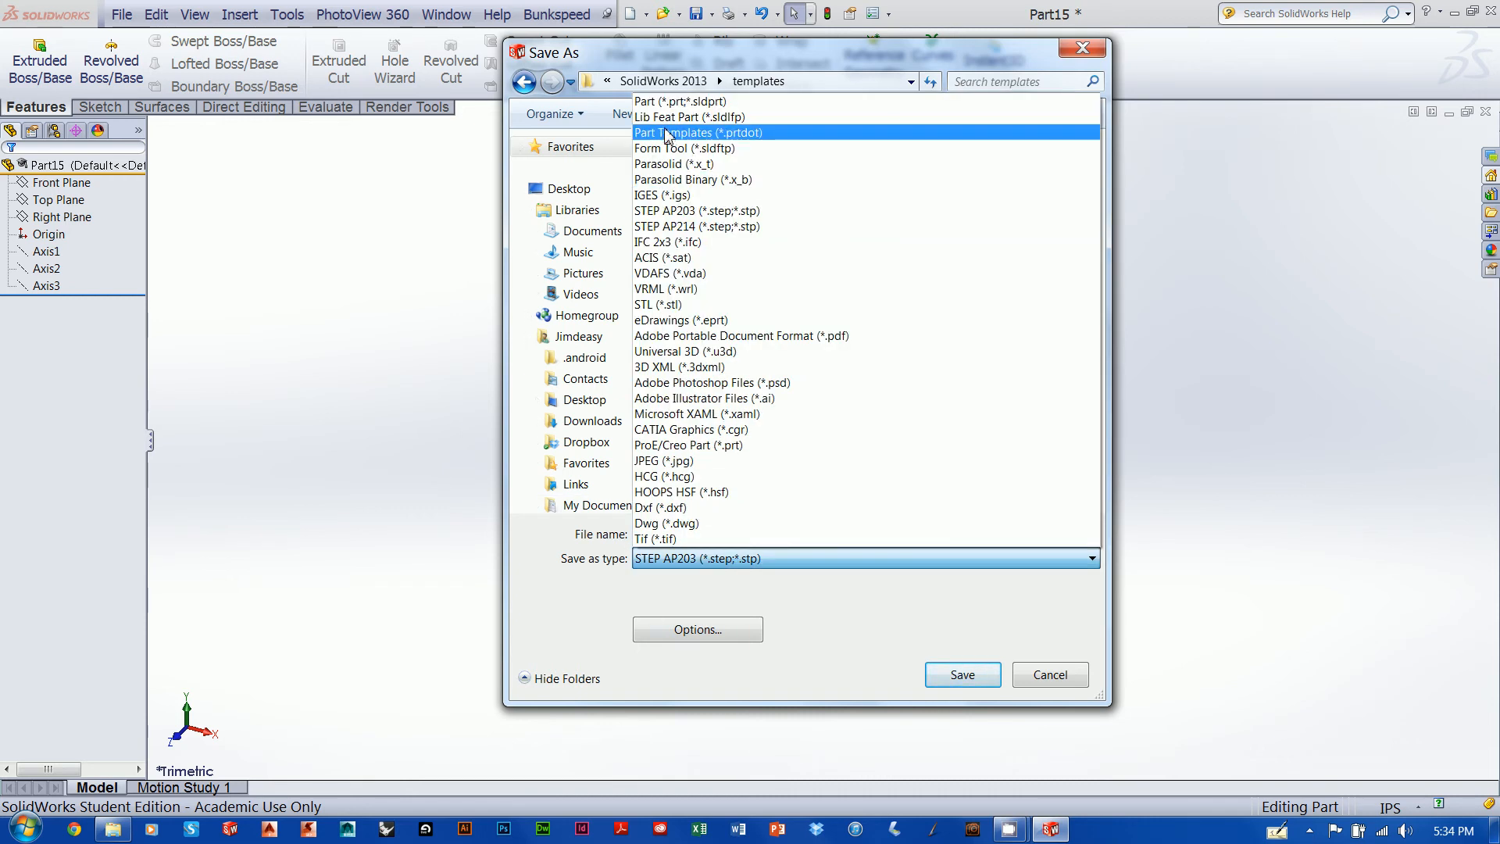
{"action": "left_click", "coordinate": [668, 136]}
Name the part template axis1 and save it in the SolidWorks 2013 templates folder
{"action": "left_click", "coordinate": [694, 534]}
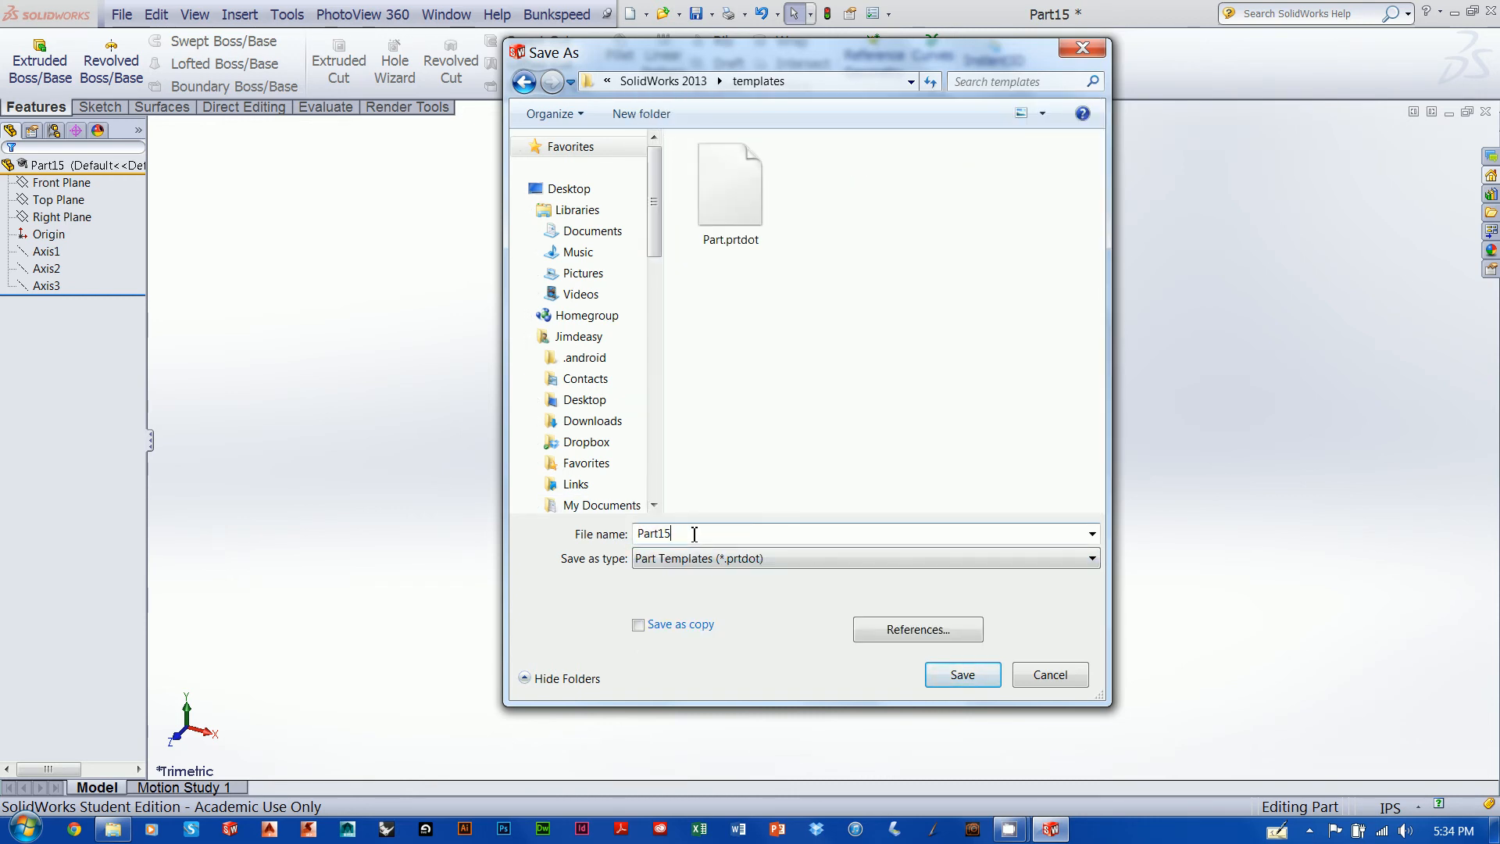
{"action": "double_click", "coordinate": [693, 534]}
{"action": "type", "text": "a"}
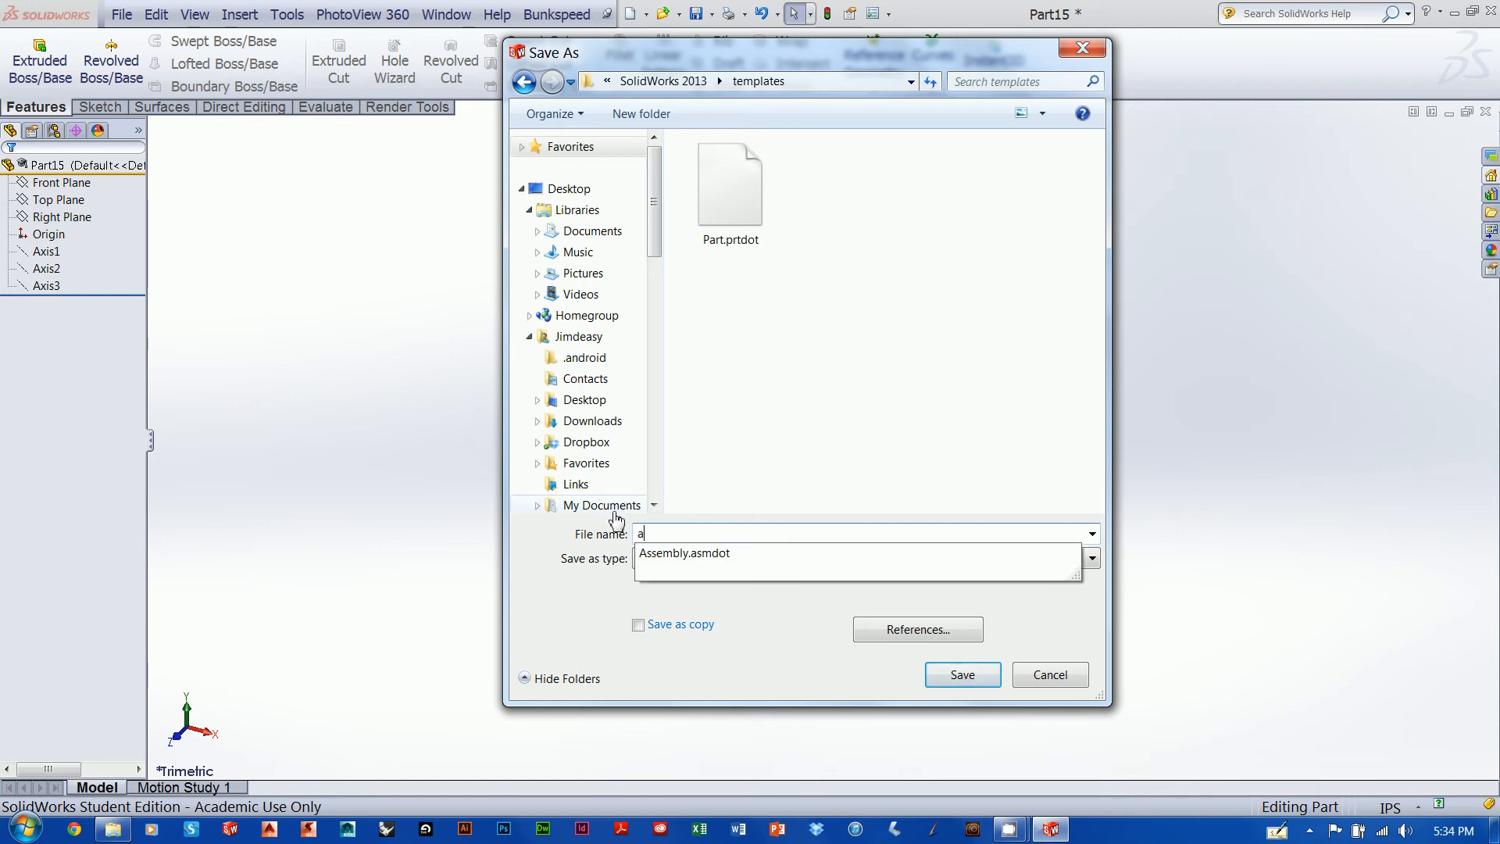
{"action": "type", "text": "xis"}
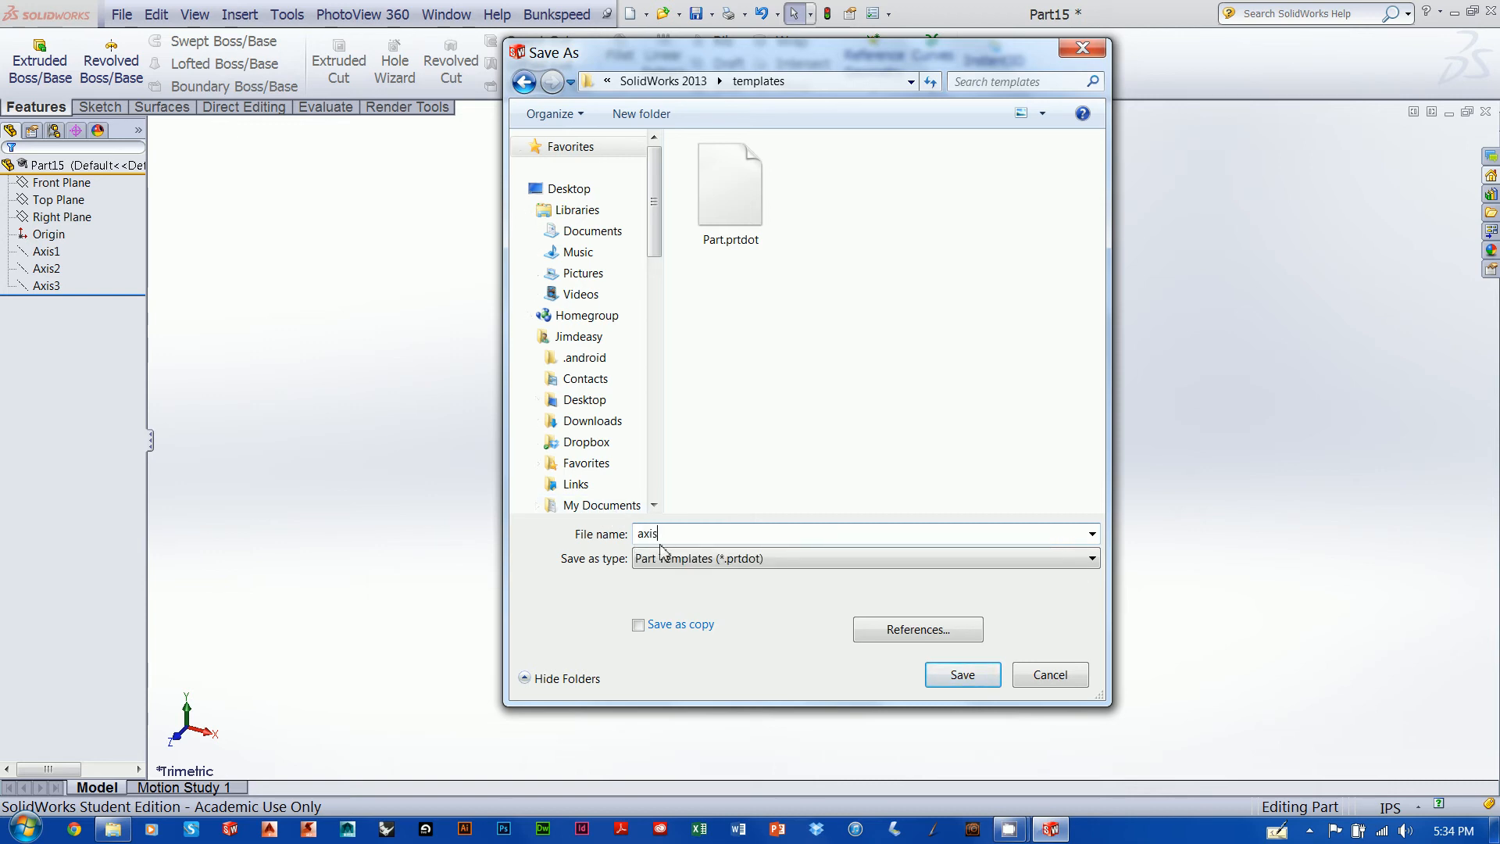
{"action": "type", "text": "1"}
{"action": "key", "text": "Return"}
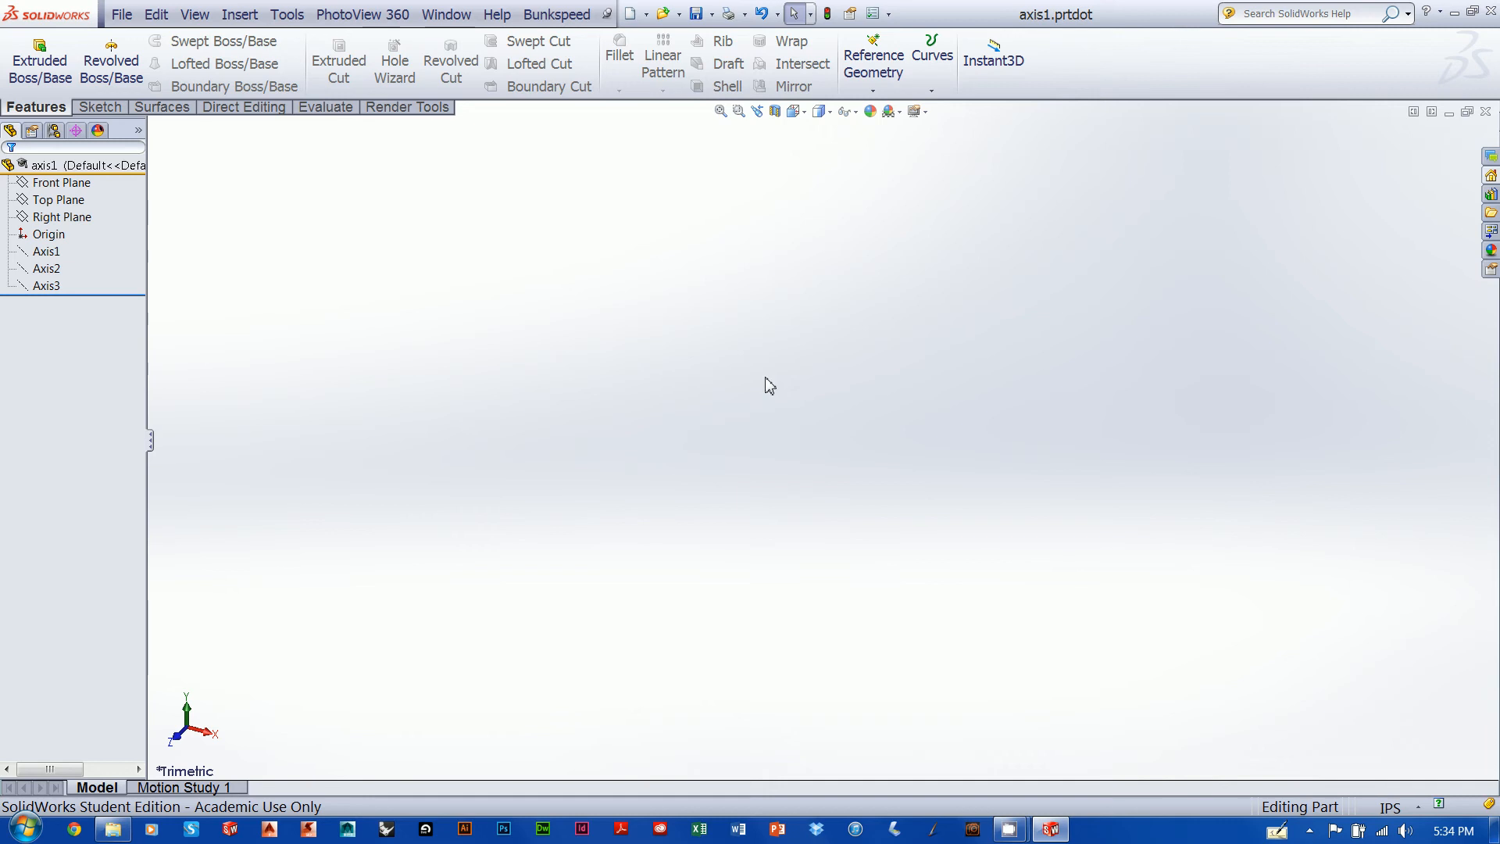
Close the saved template and bring up the template selection for a new document
{"action": "left_click", "coordinate": [1485, 112]}
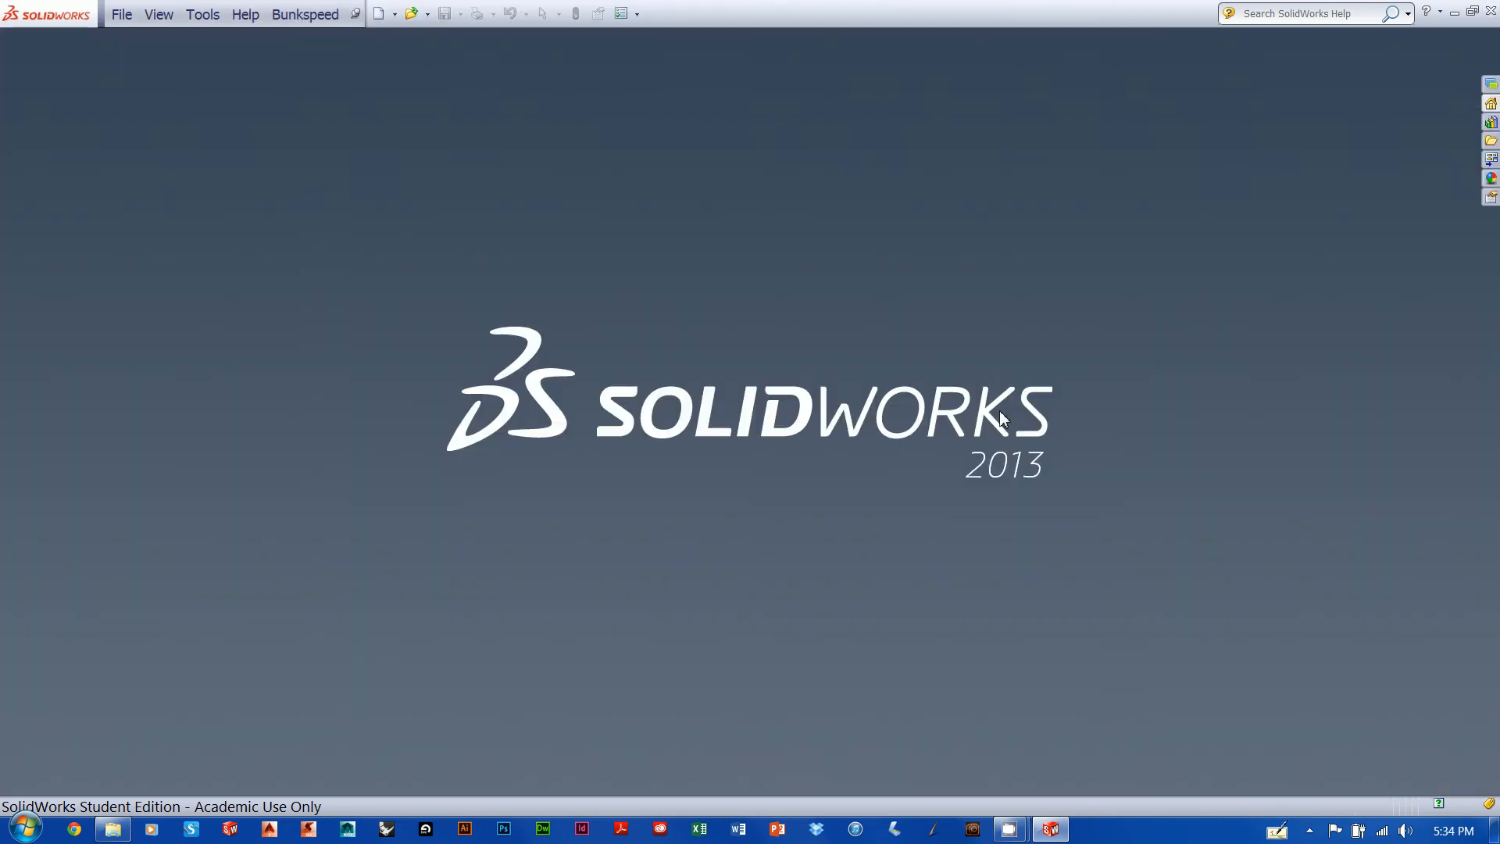
{"action": "left_click", "coordinate": [124, 14]}
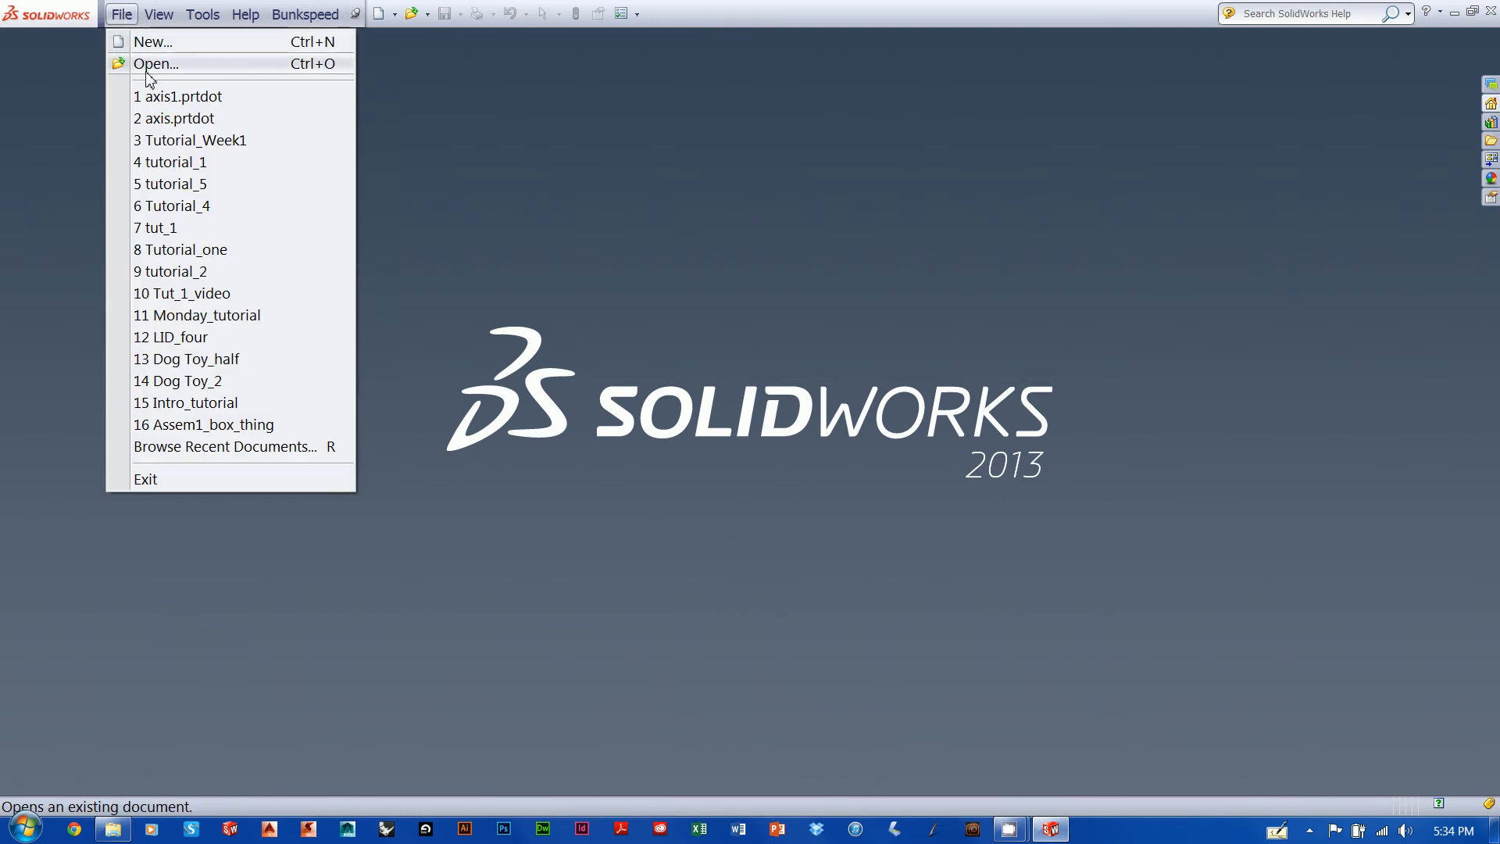
{"action": "left_click", "coordinate": [147, 42]}
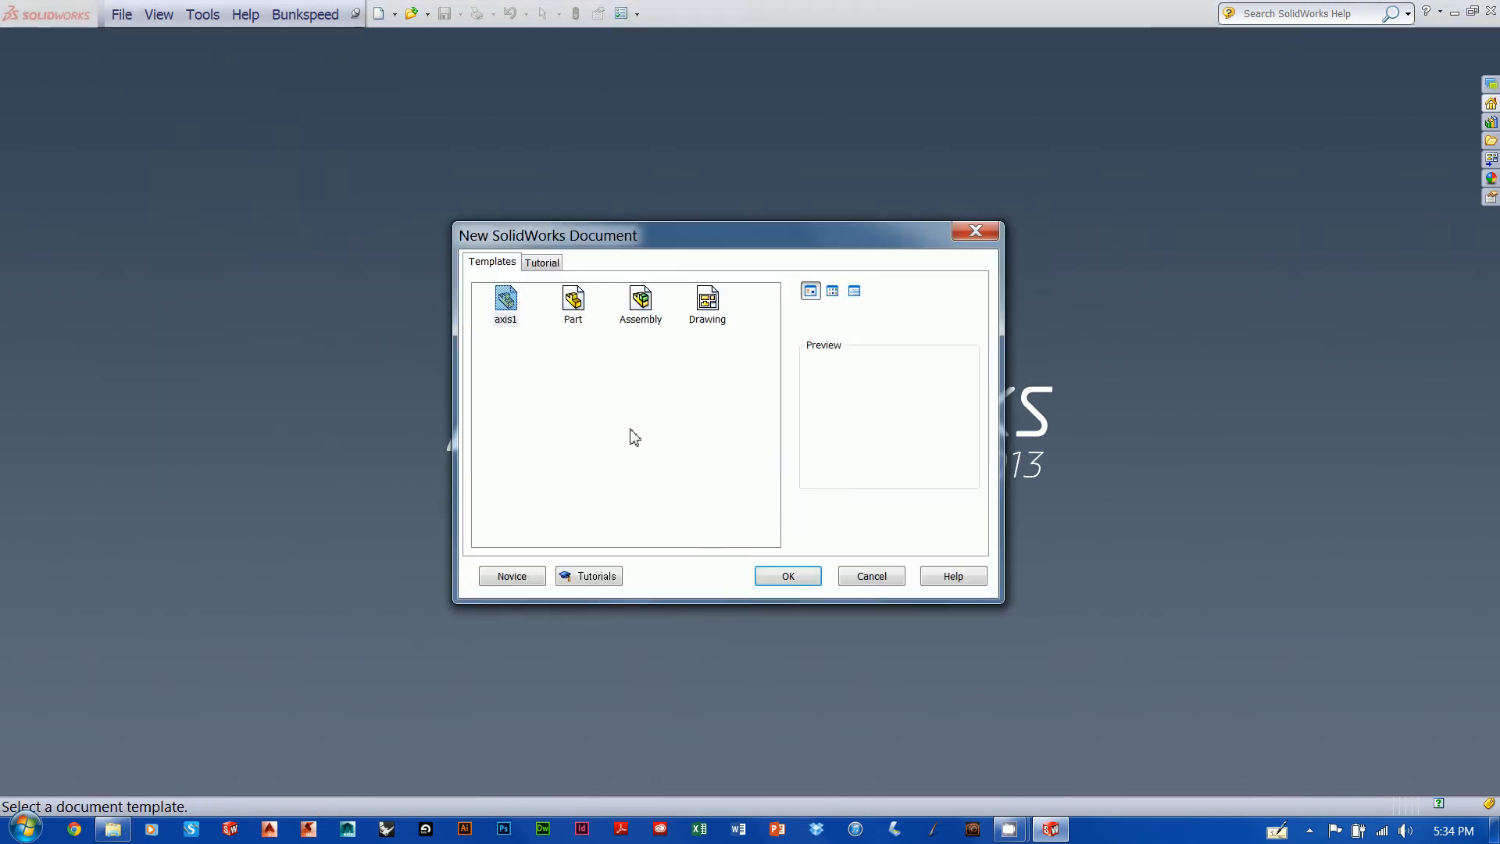
{"action": "mouse_move", "coordinate": [728, 227]}
{"action": "left_mouse_down"}
{"action": "mouse_move", "coordinate": [739, 250]}
{"action": "mouse_move", "coordinate": [734, 228]}
{"action": "left_mouse_up"}
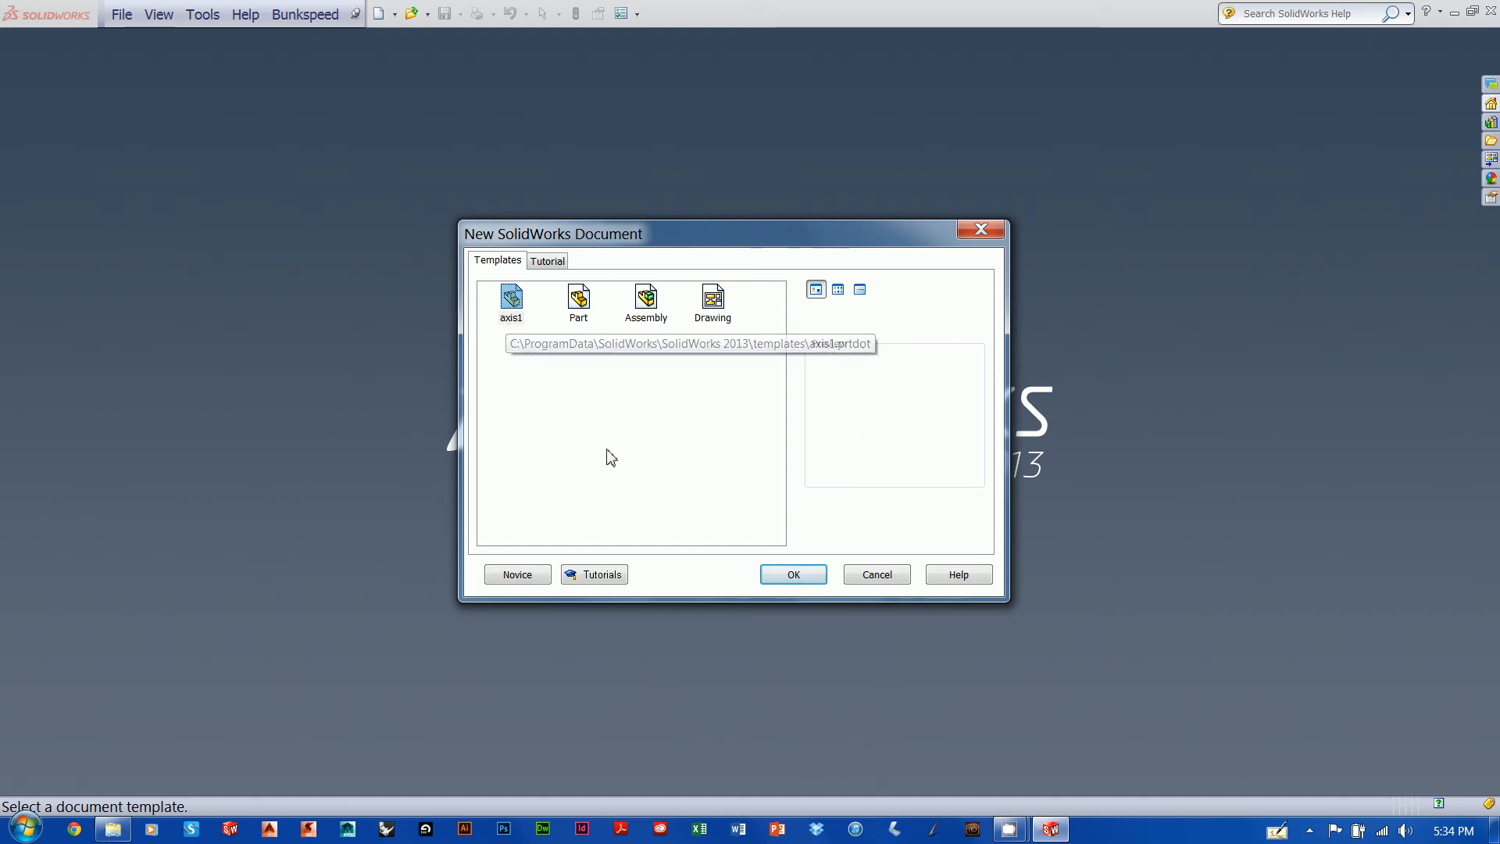
Create a new part from the axis1 template, using the advanced view of the new-document options
{"action": "left_click", "coordinate": [525, 576]}
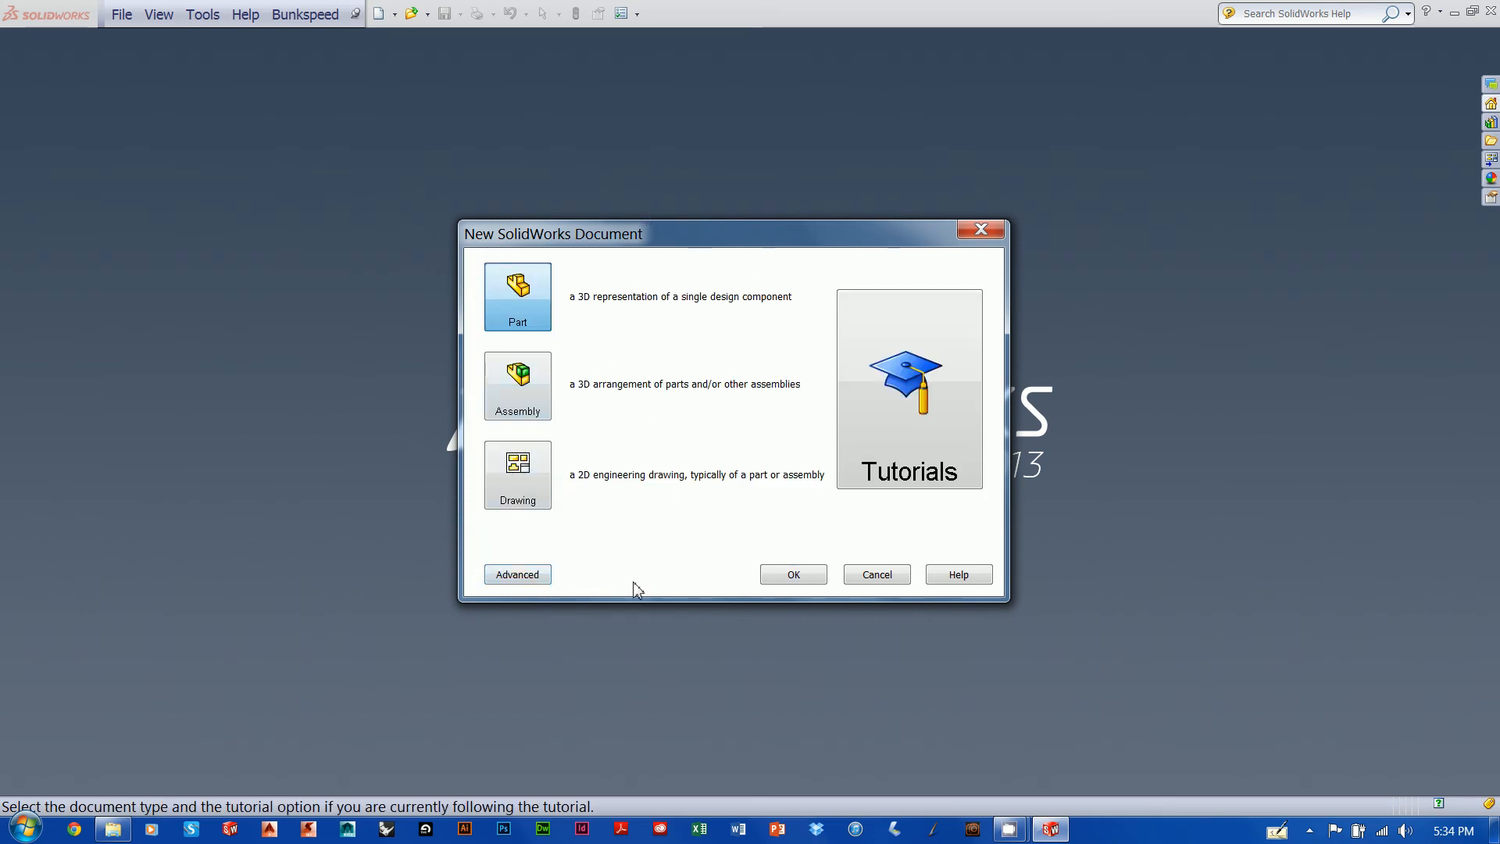
{"action": "left_click", "coordinate": [516, 581]}
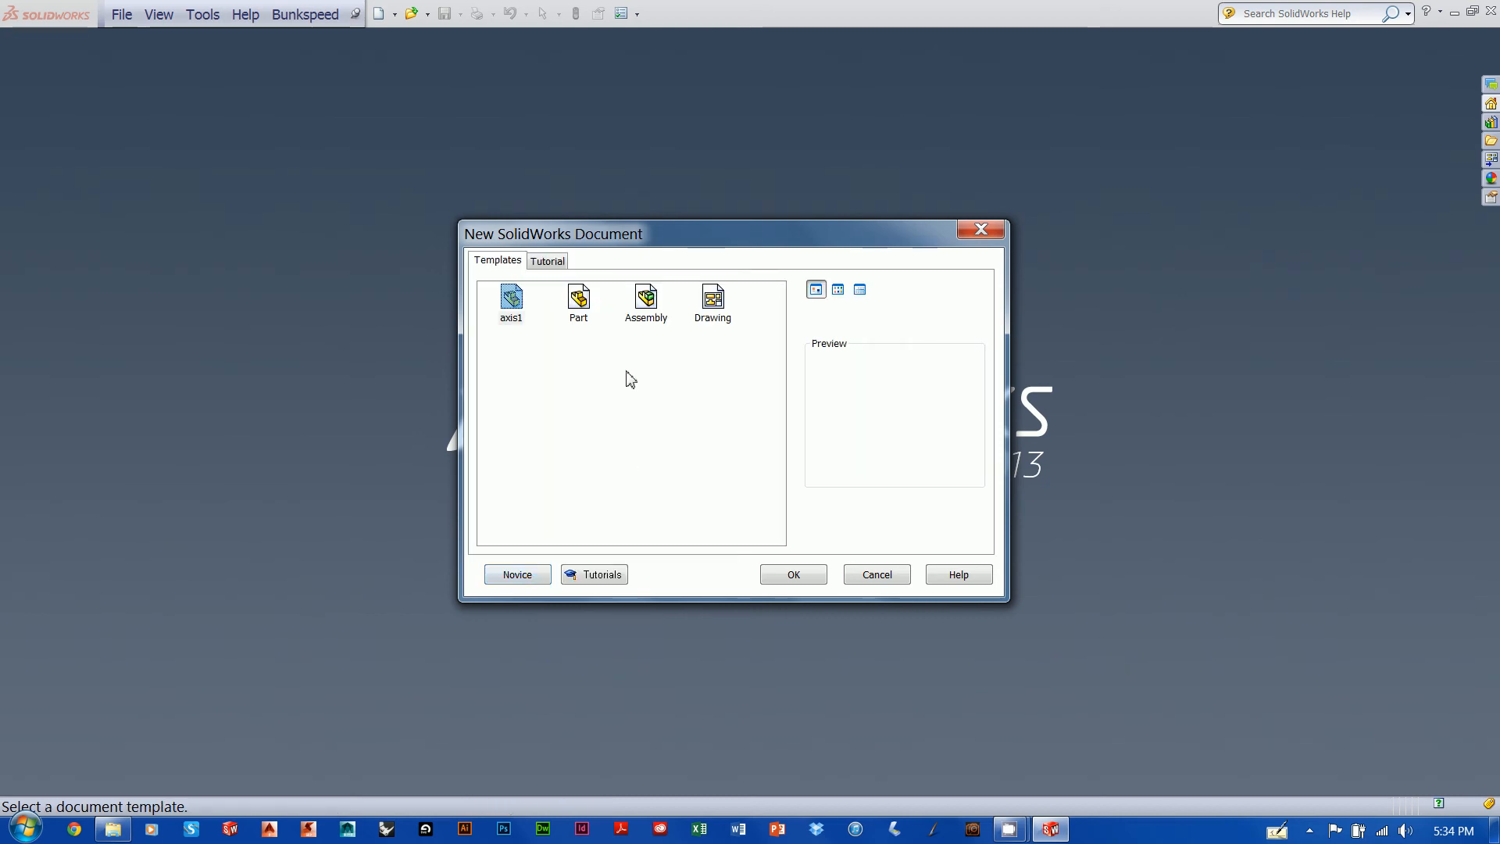
{"action": "left_click", "coordinate": [510, 303]}
{"action": "left_click", "coordinate": [797, 575]}
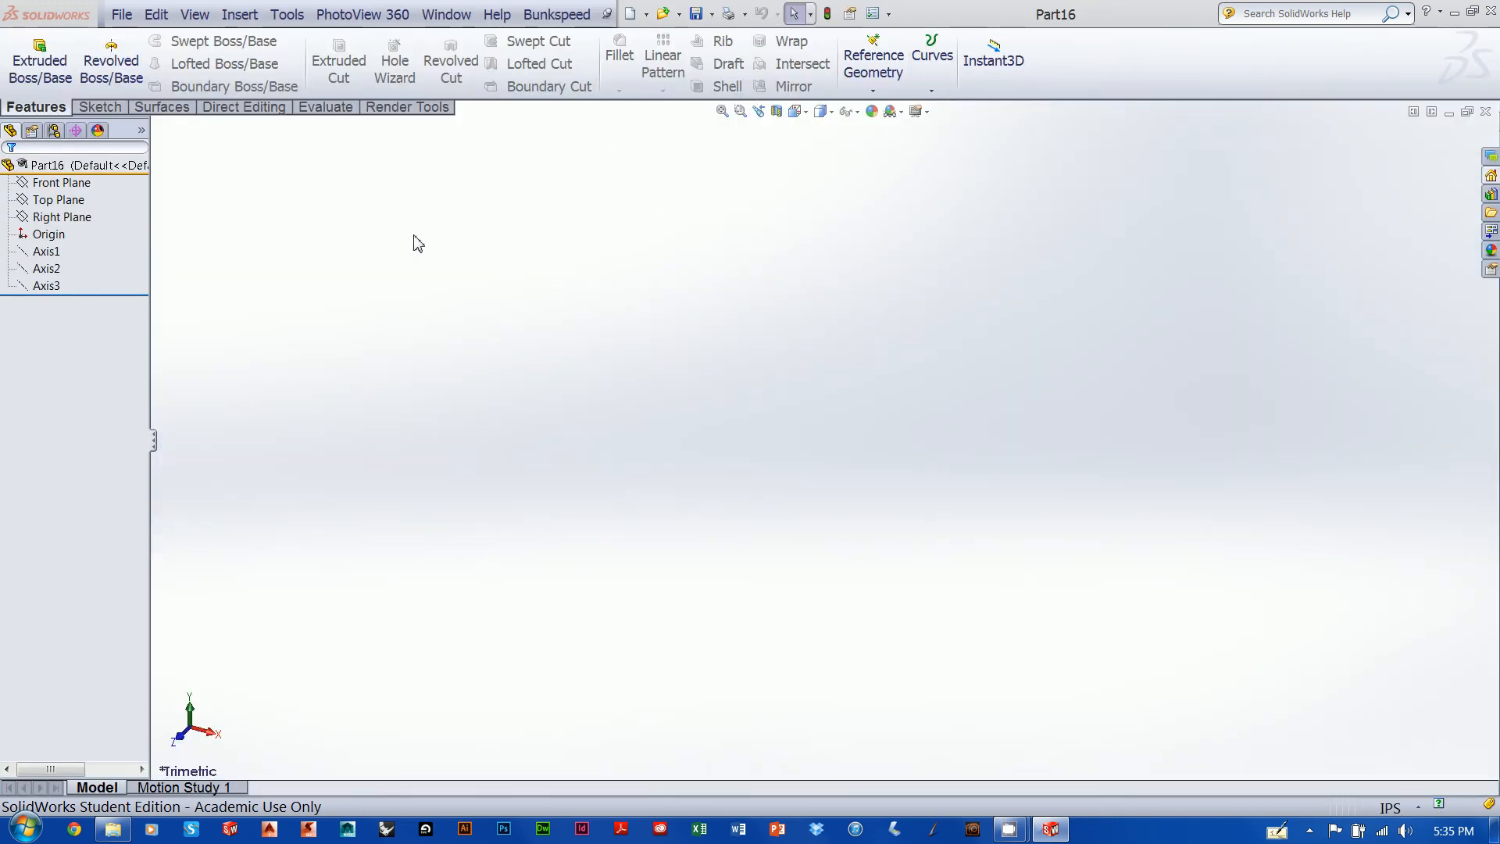
Sketch a circle of about 0.71 in radius on the Front Plane, up and left of the origin, and finish the sketch
{"action": "left_click", "coordinate": [47, 285]}
{"action": "left_click", "coordinate": [59, 184]}
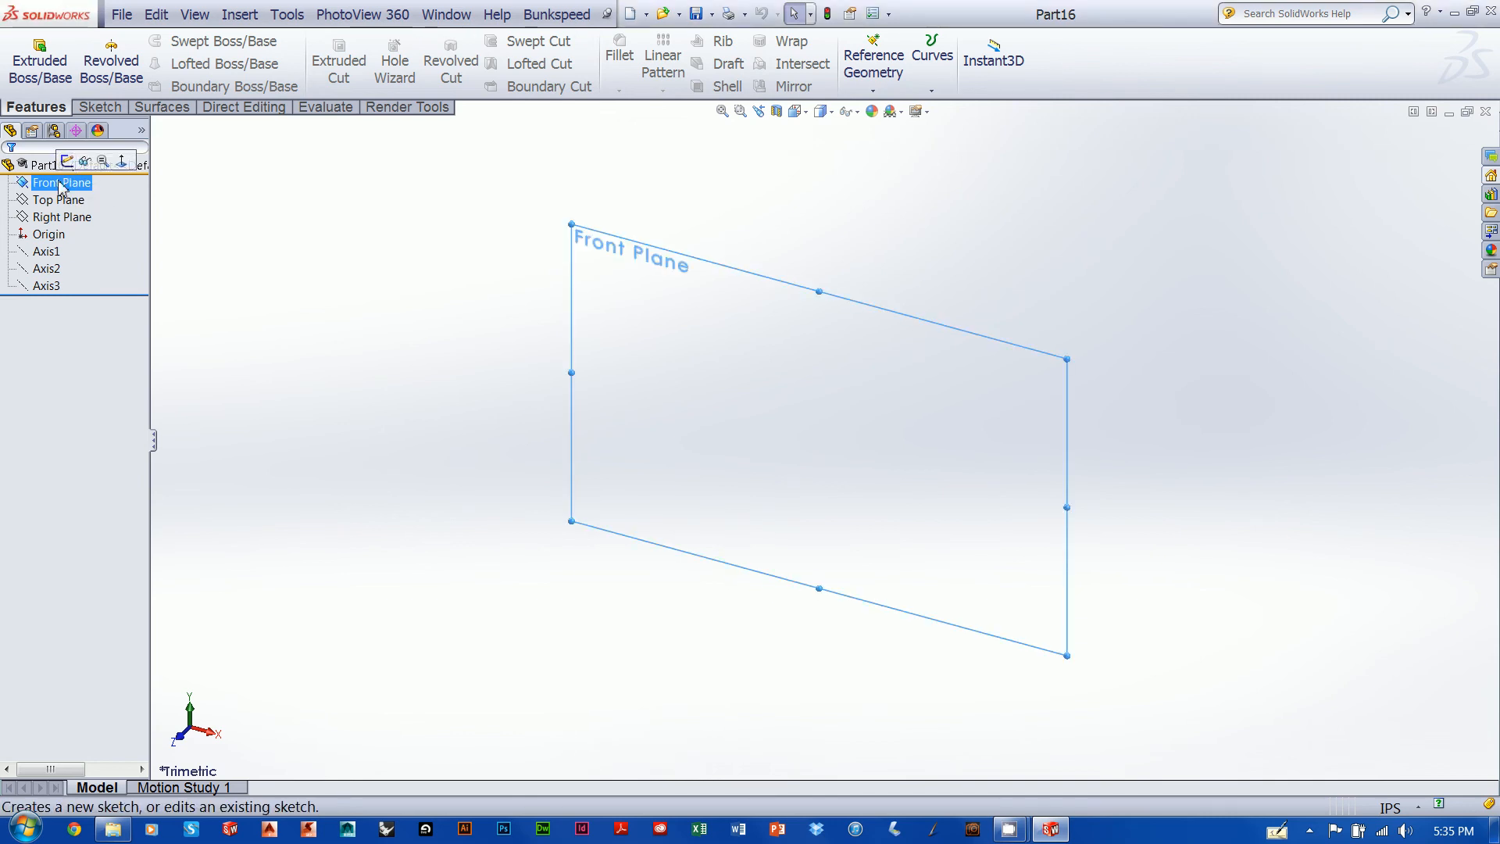
{"action": "left_click", "coordinate": [66, 162]}
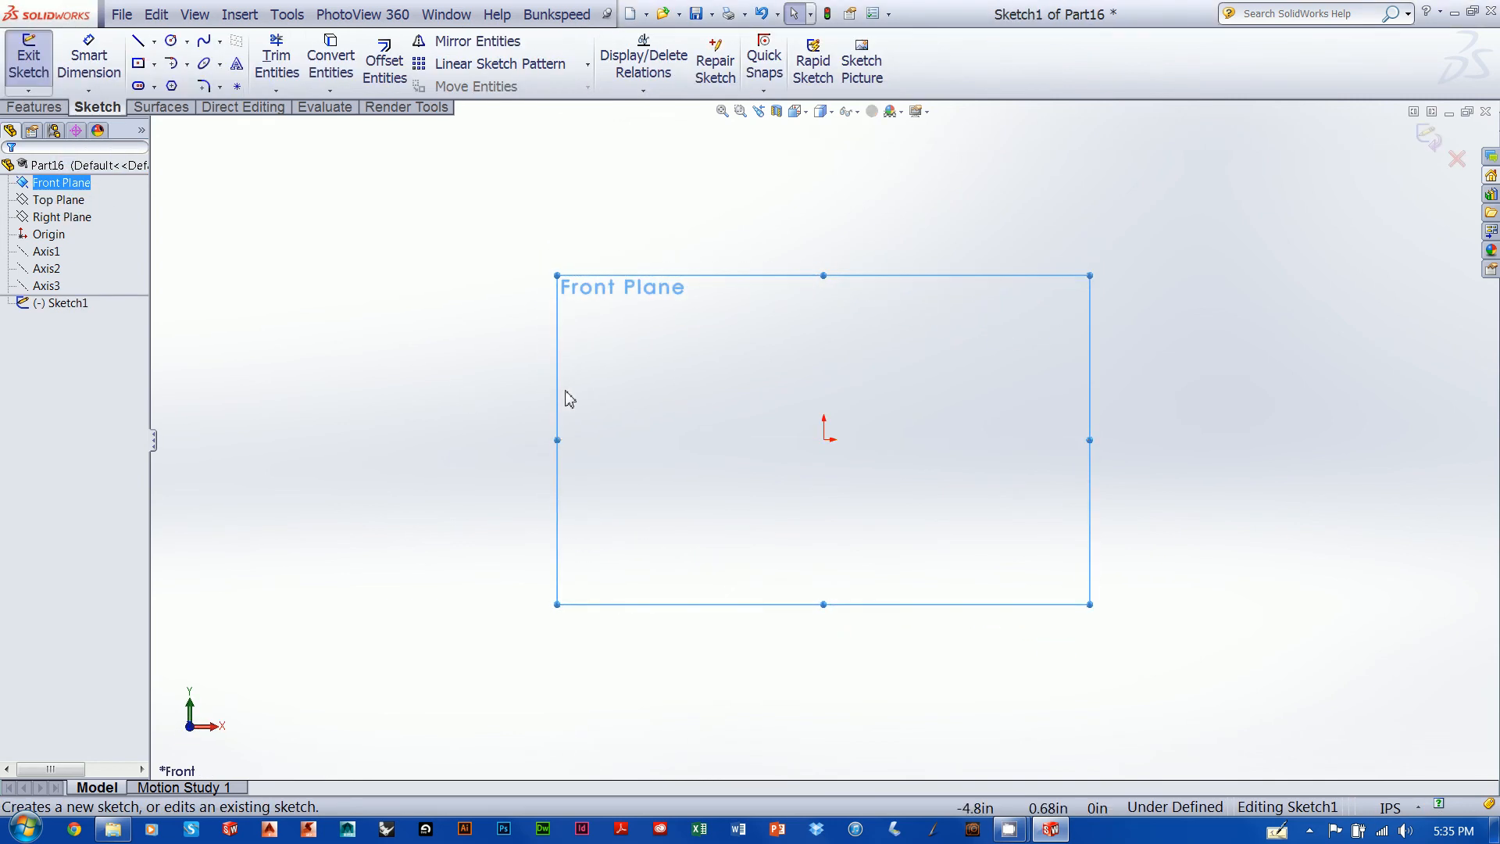
{"action": "left_click", "coordinate": [171, 40]}
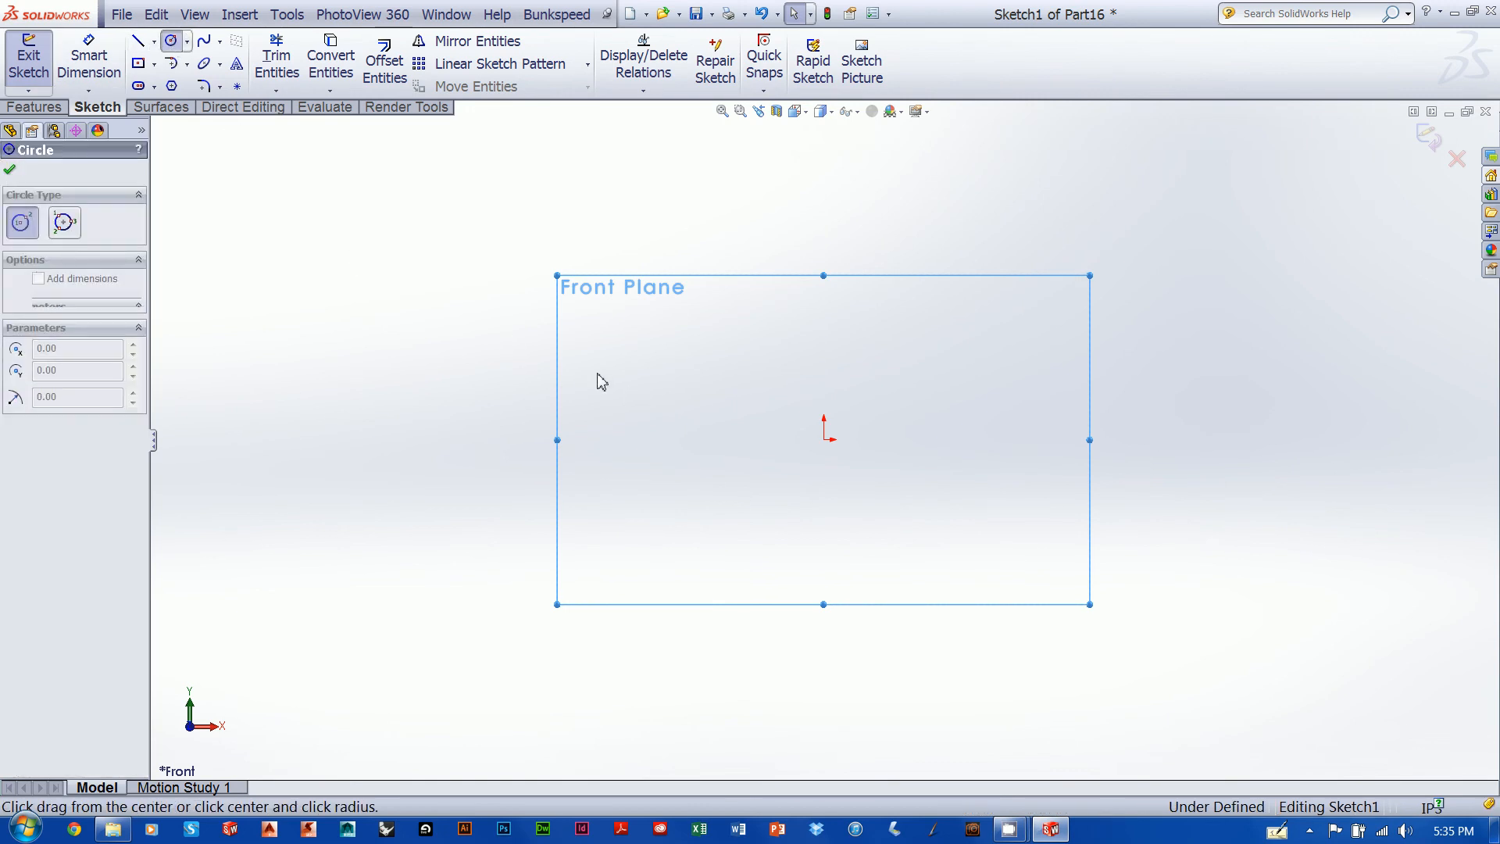
{"action": "left_click", "coordinate": [525, 232]}
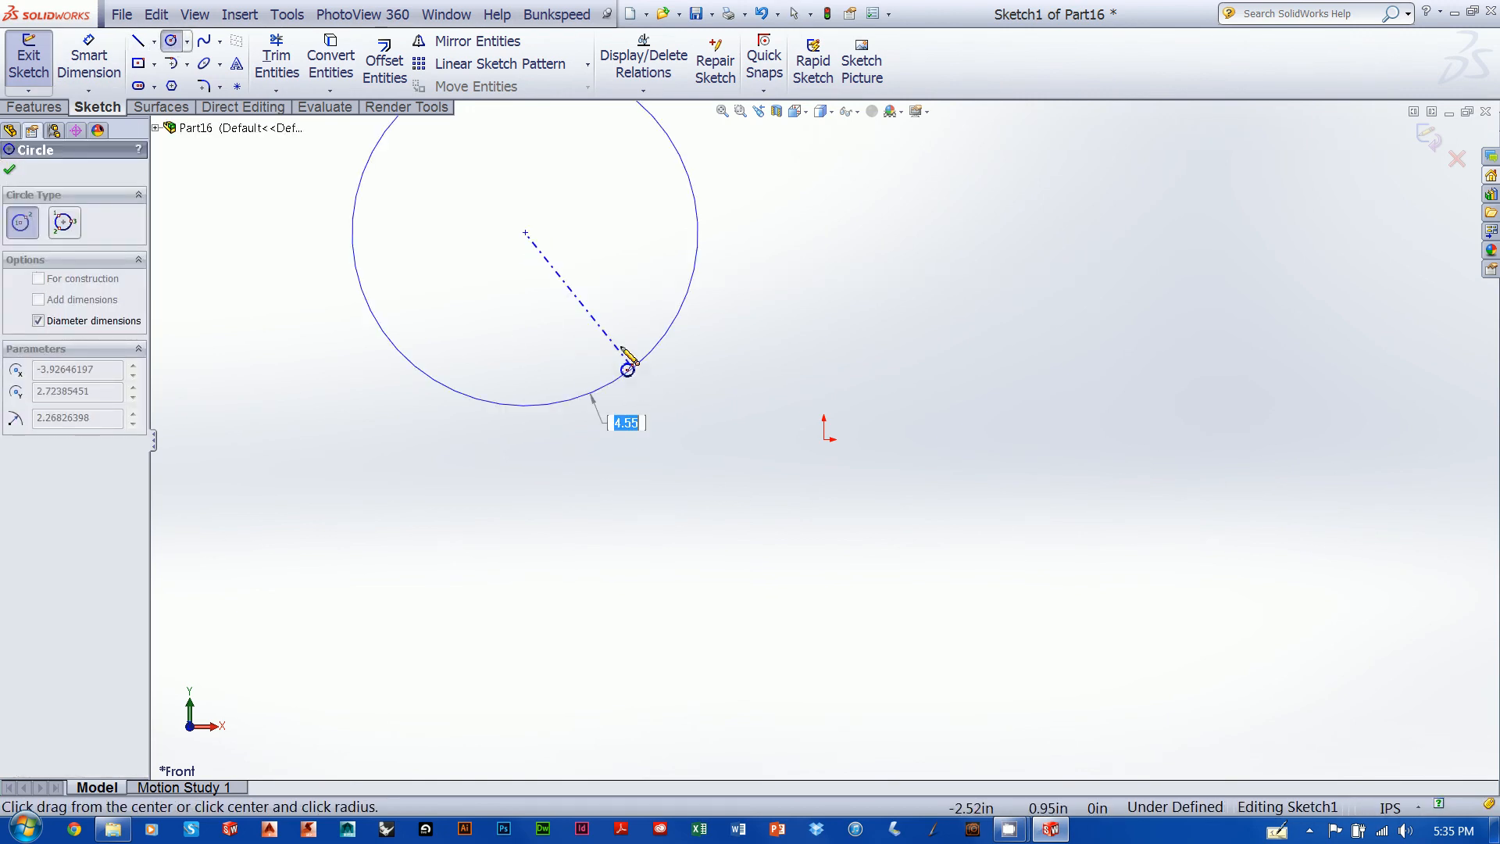
{"action": "left_click", "coordinate": [563, 273]}
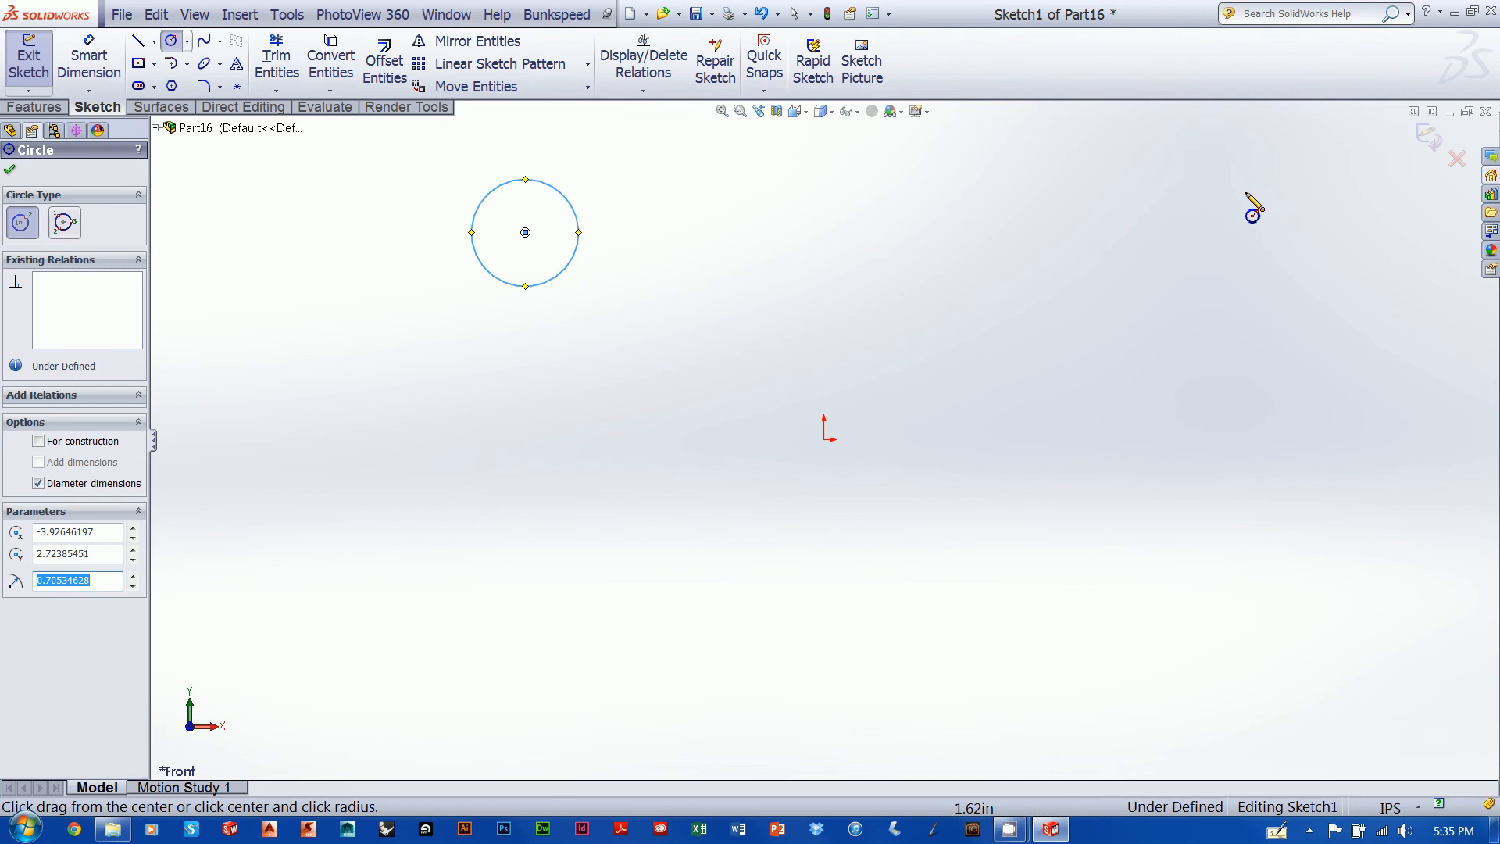
{"action": "left_click", "coordinate": [1428, 137]}
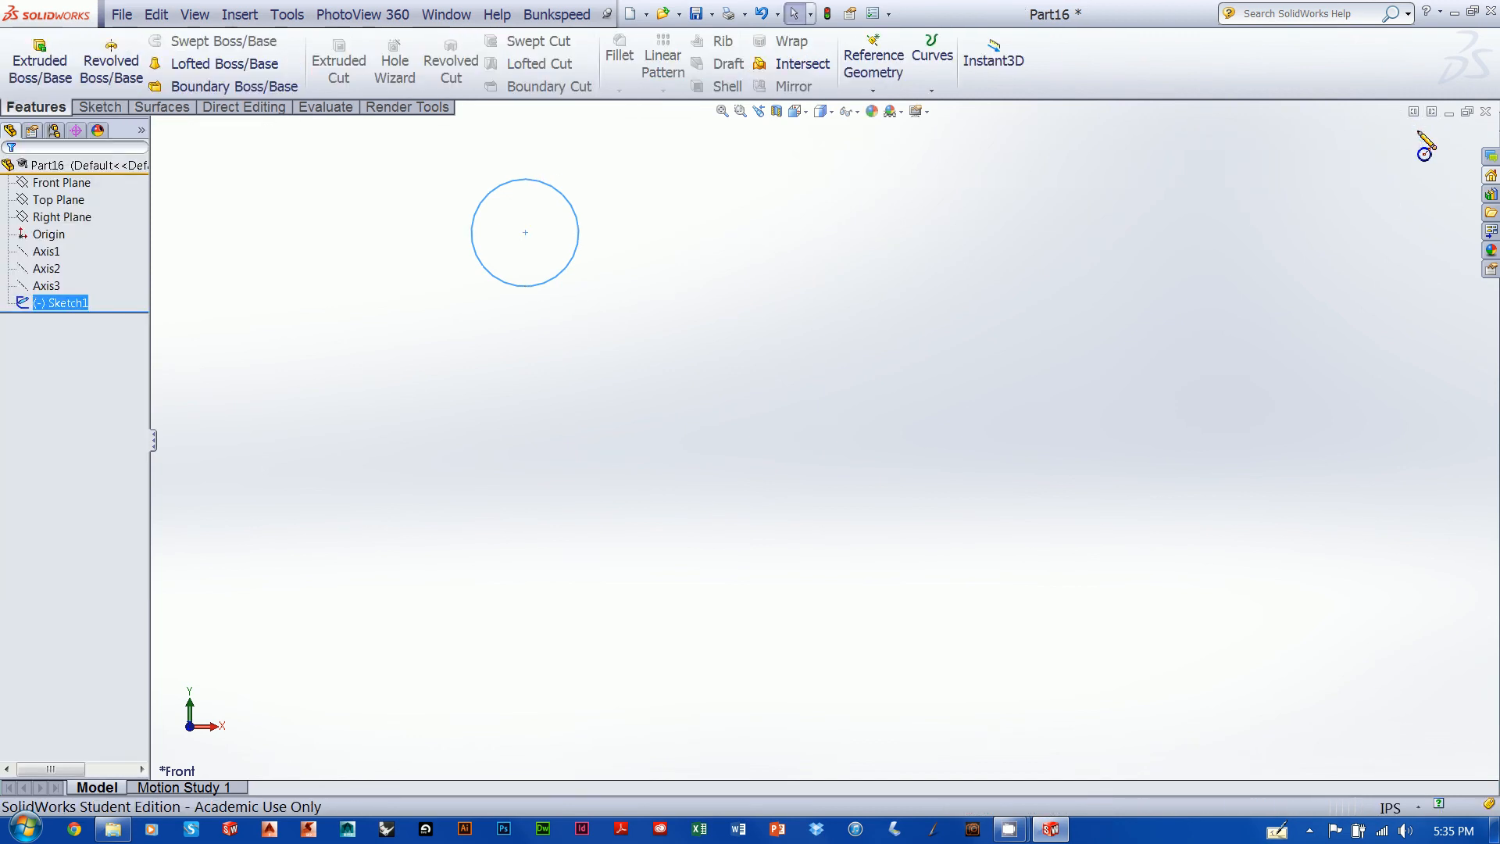
Revolve the Front Plane circle 360 degrees around Axis2 into a solid ring
{"action": "right_click_drag", "start_coordinate": [861, 372], "coordinate": [924, 328]}
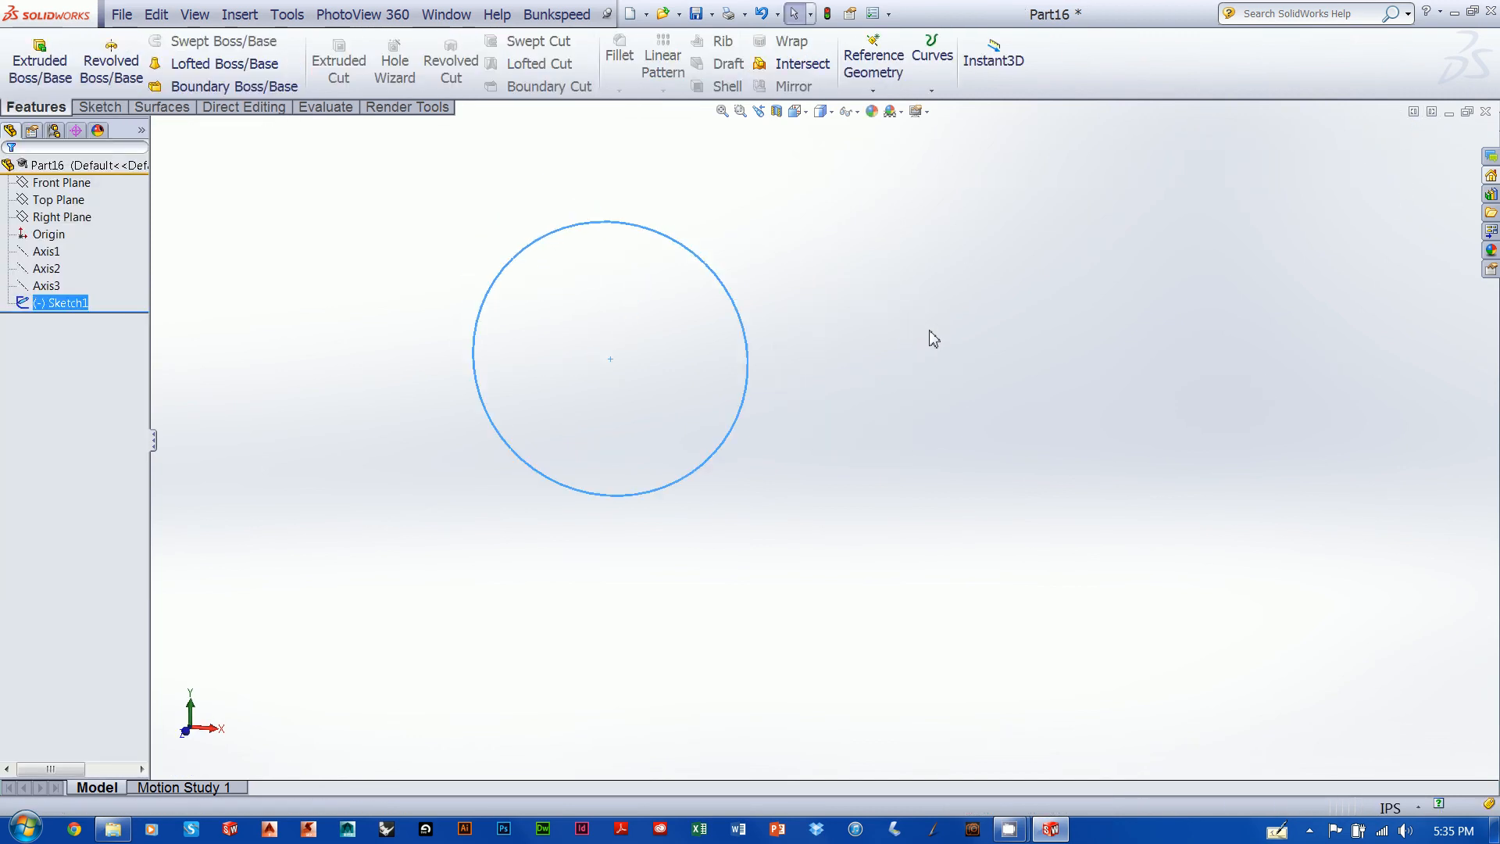
{"action": "middle_click_drag", "start_coordinate": [1137, 363], "coordinate": [986, 512], "text": "shift"}
{"action": "middle_click_drag", "start_coordinate": [1020, 459], "coordinate": [677, 406], "text": "ctrl"}
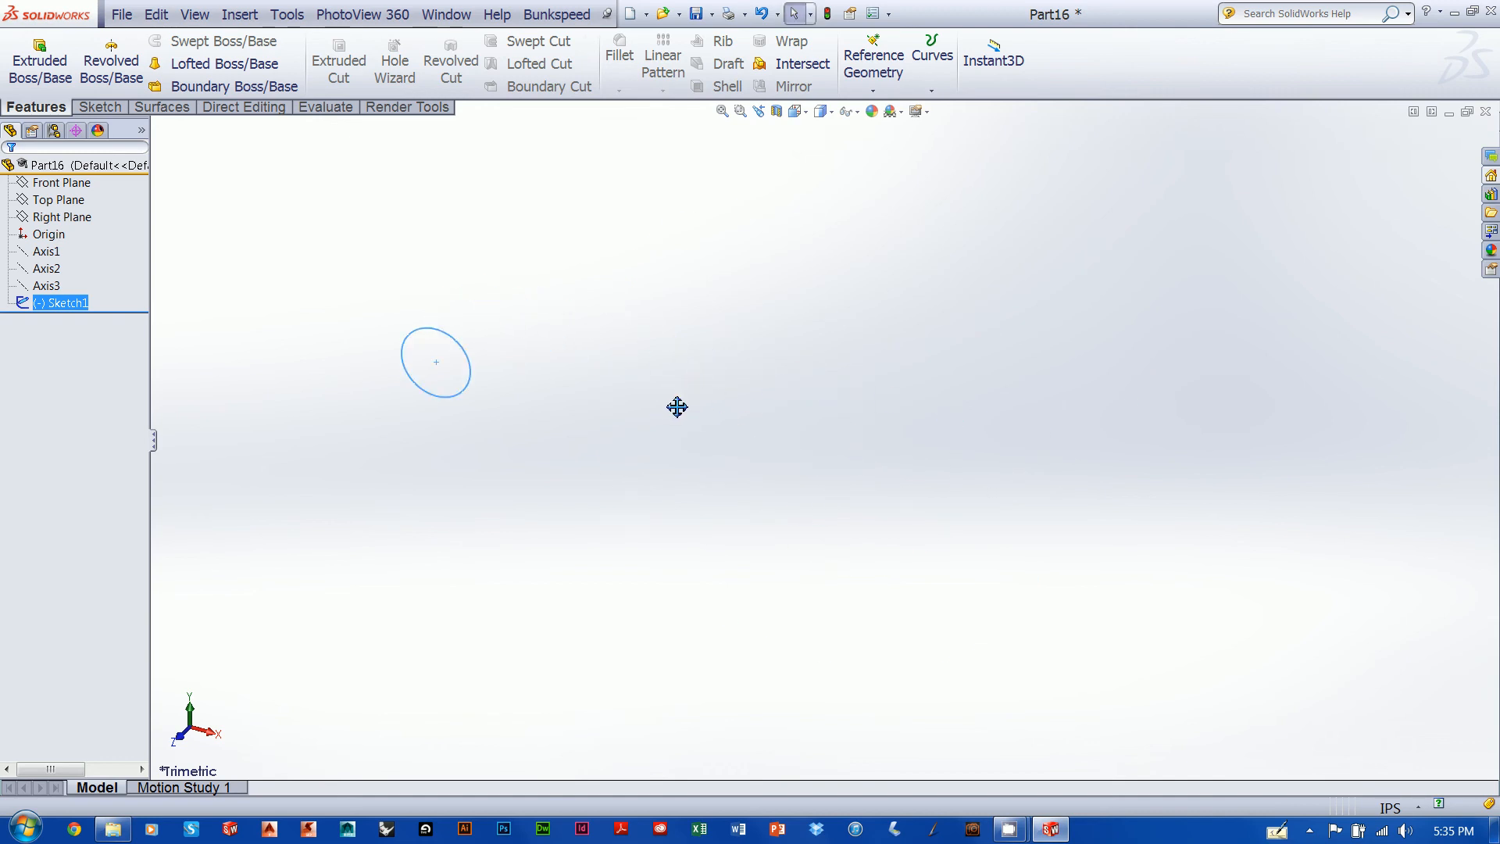
{"action": "left_click", "coordinate": [115, 72]}
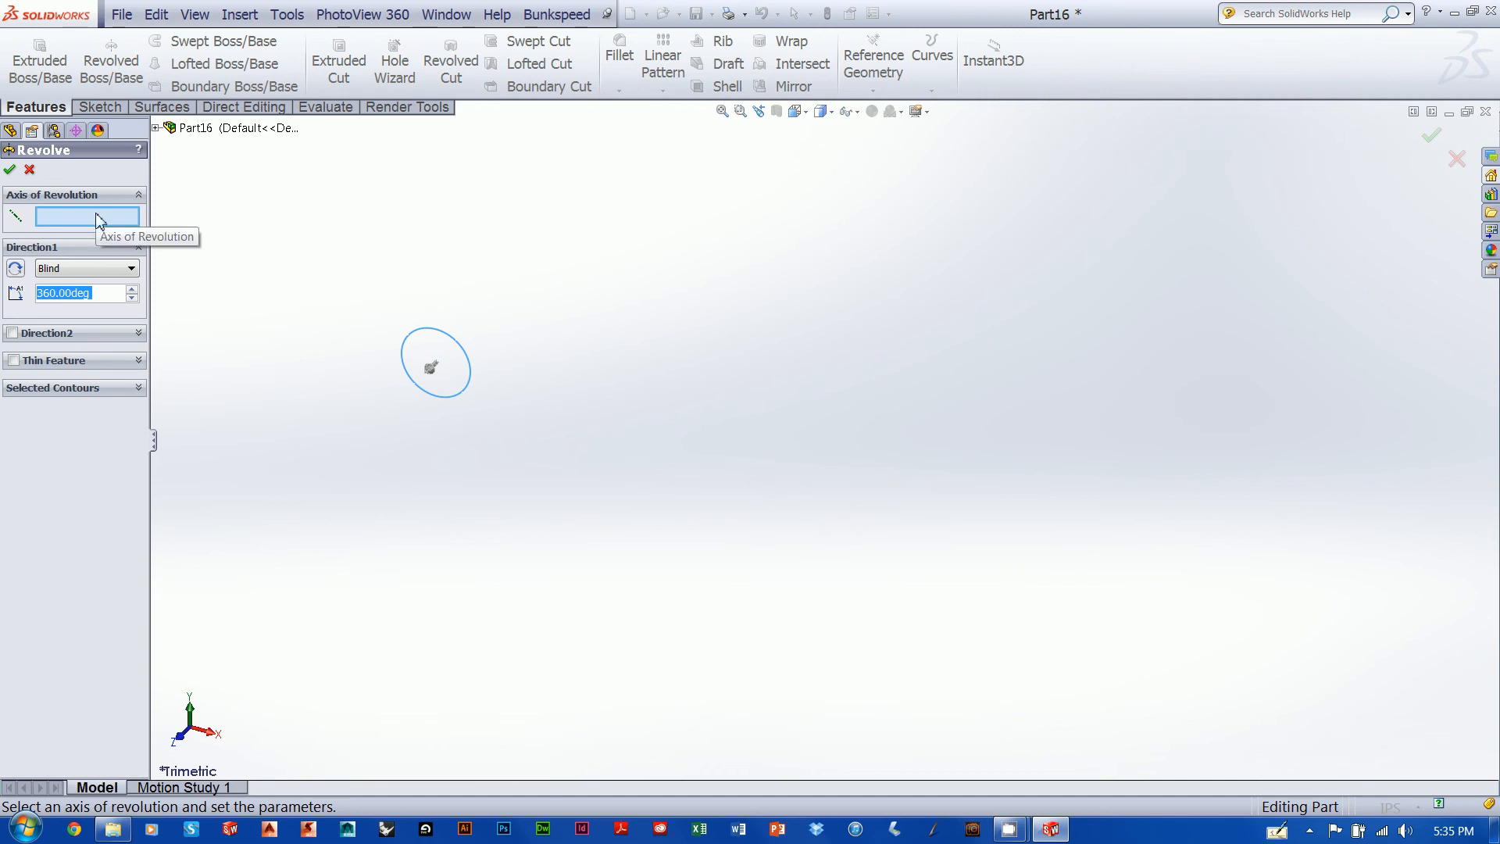
{"action": "left_click", "coordinate": [156, 128]}
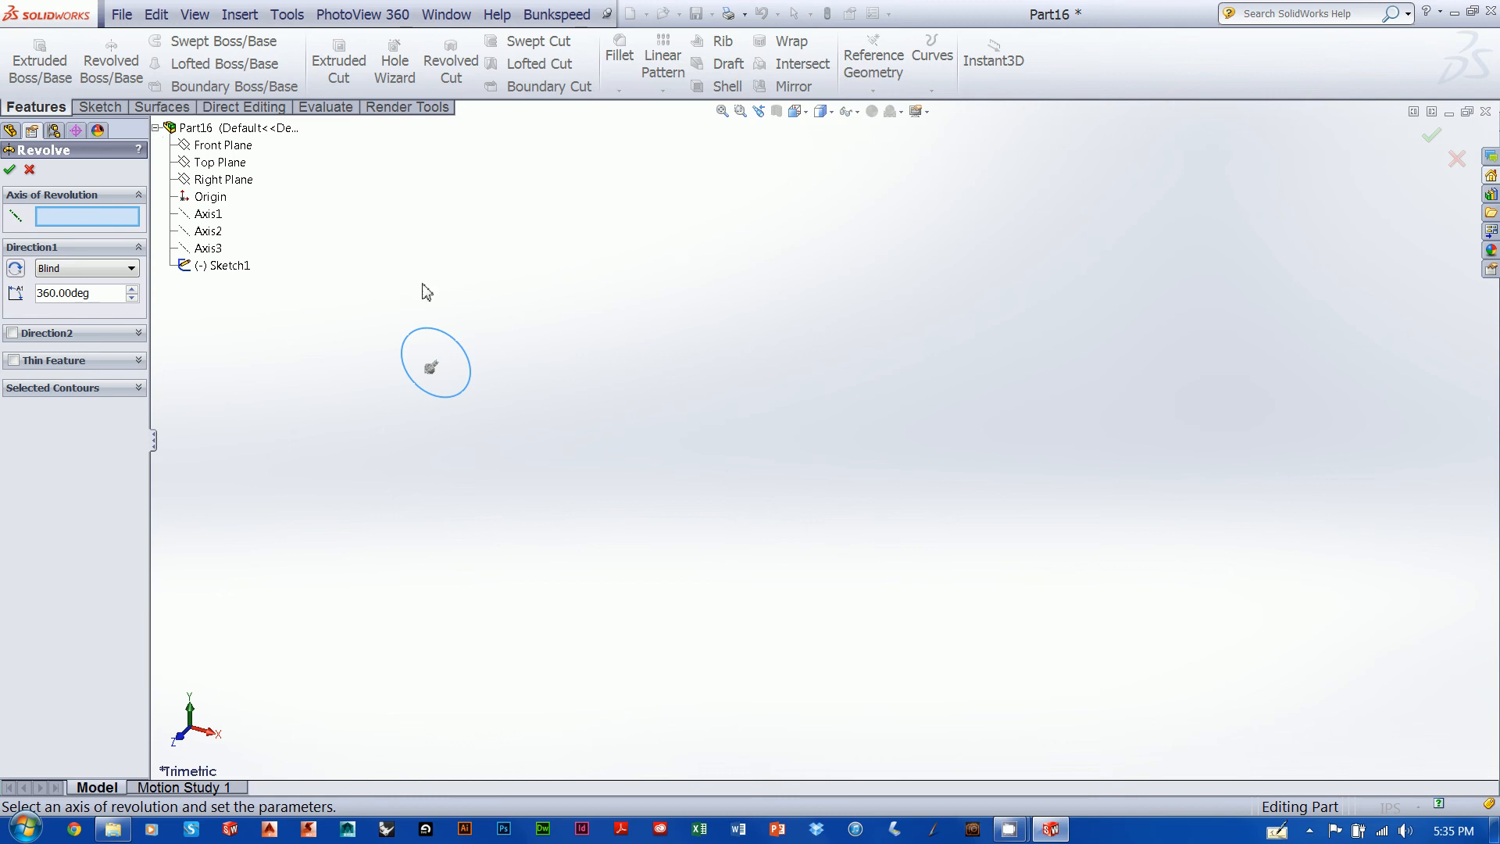
{"action": "left_click", "coordinate": [209, 233]}
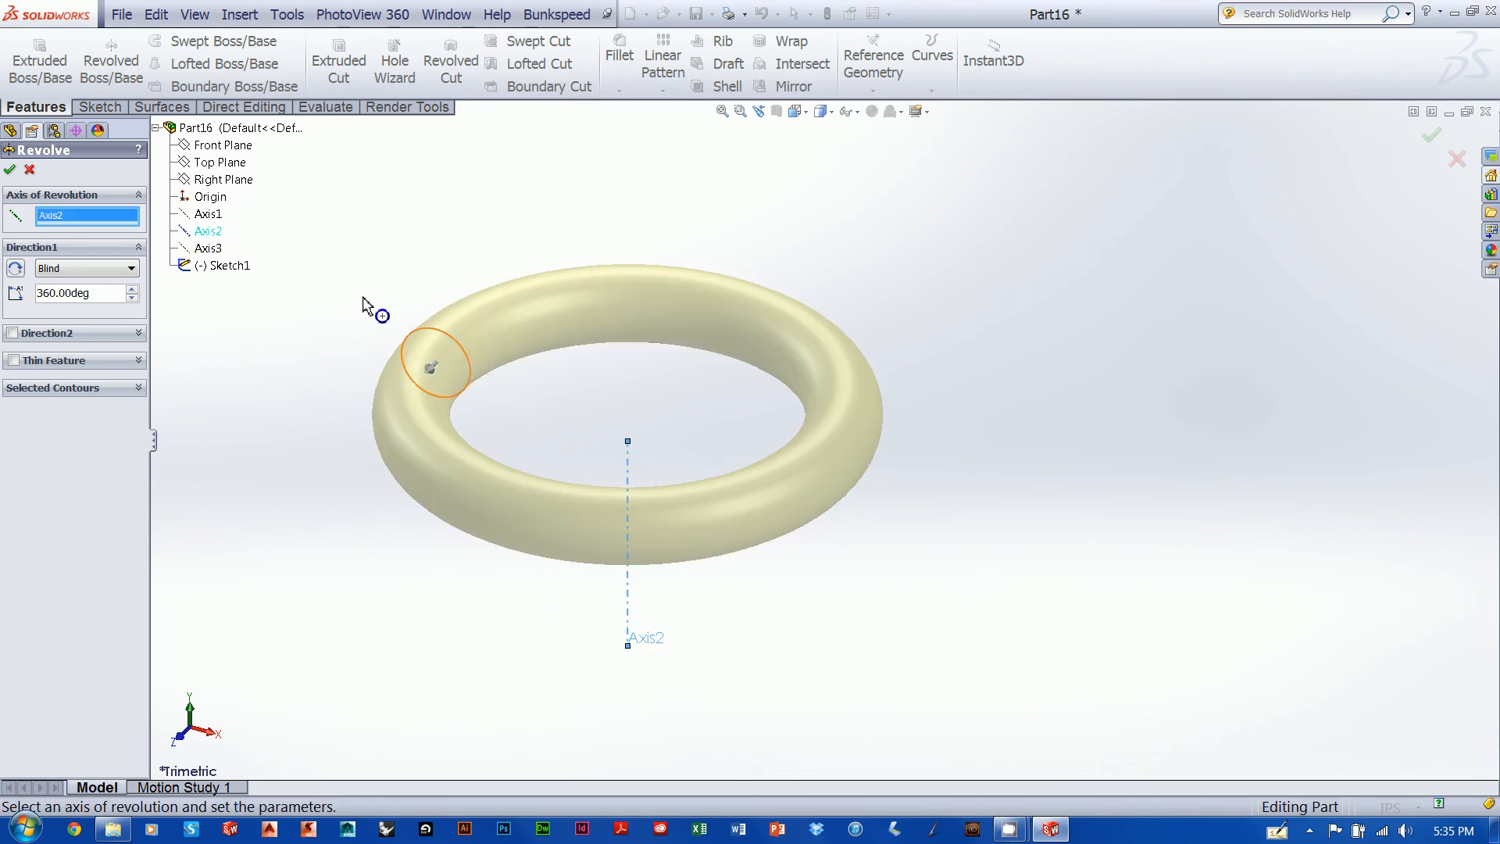
{"action": "left_click", "coordinate": [9, 168]}
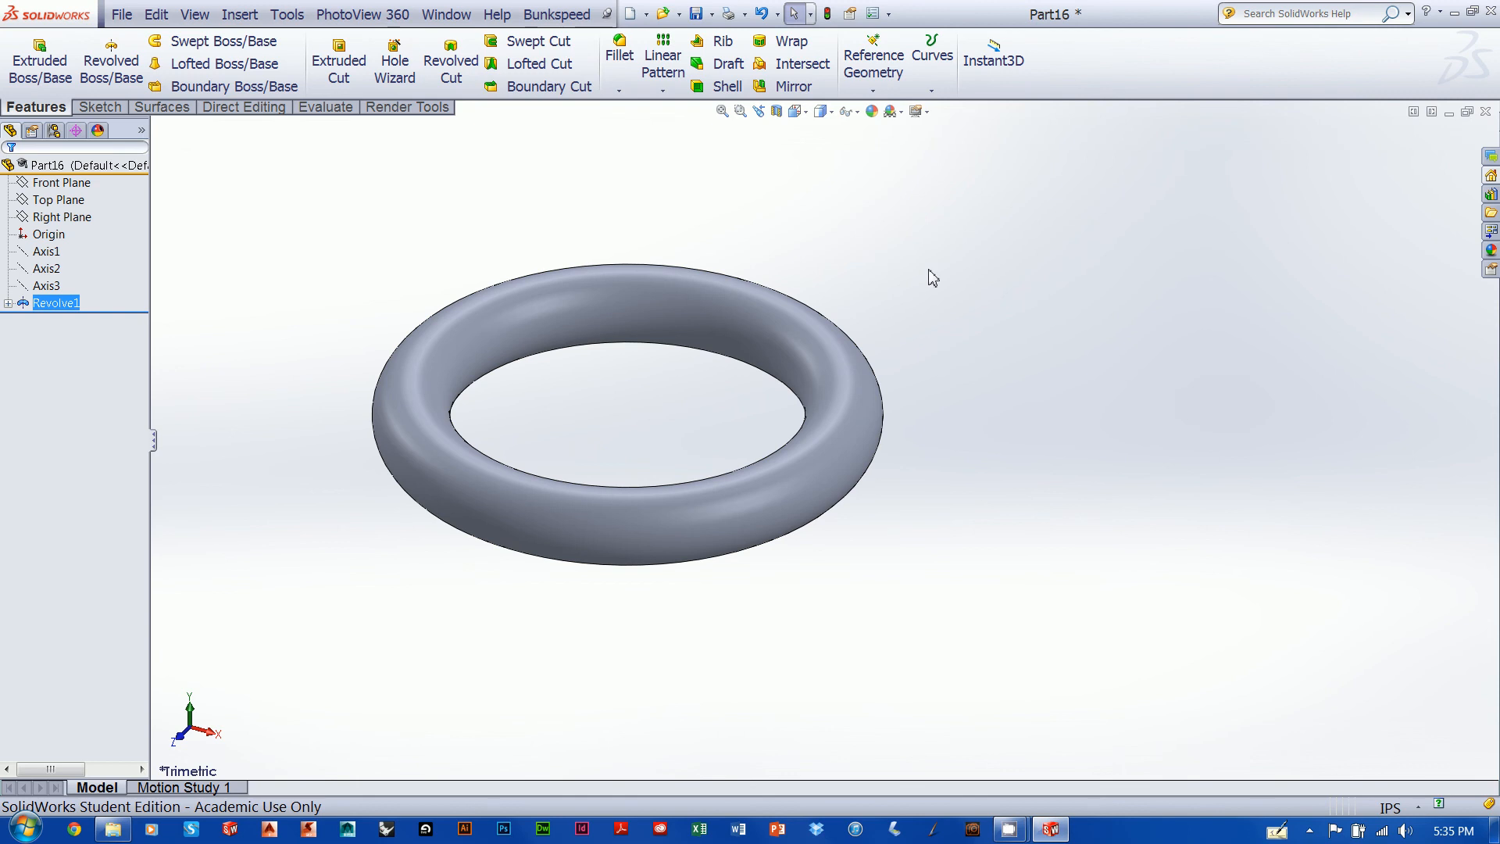
{"action": "middle_click_drag", "start_coordinate": [941, 378], "coordinate": [1103, 267]}
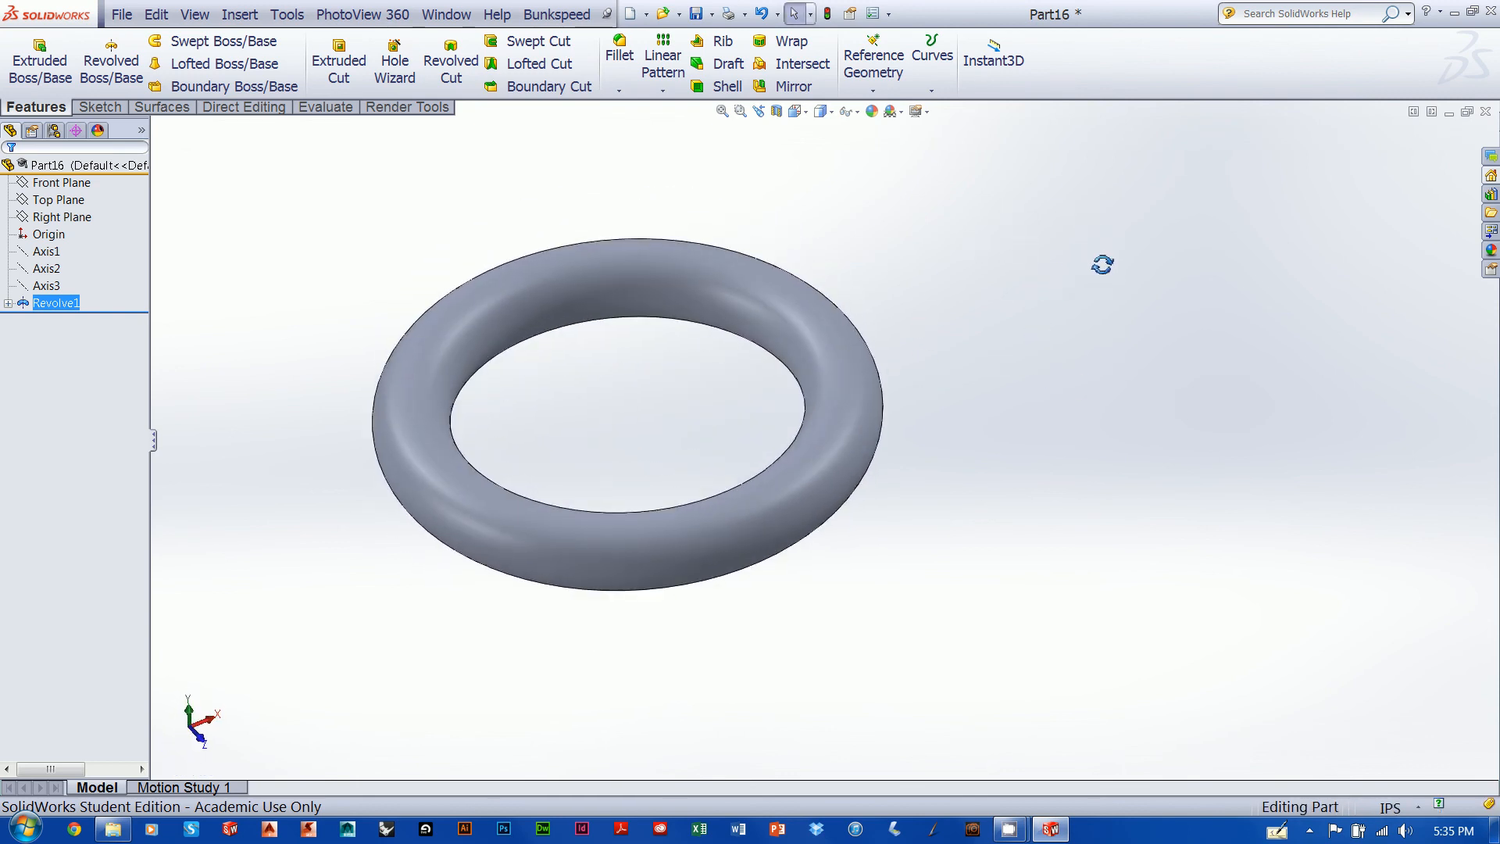
Delete the revolved ring and its circle sketch from the part
{"action": "right_click", "coordinate": [62, 309]}
{"action": "left_click", "coordinate": [100, 400]}
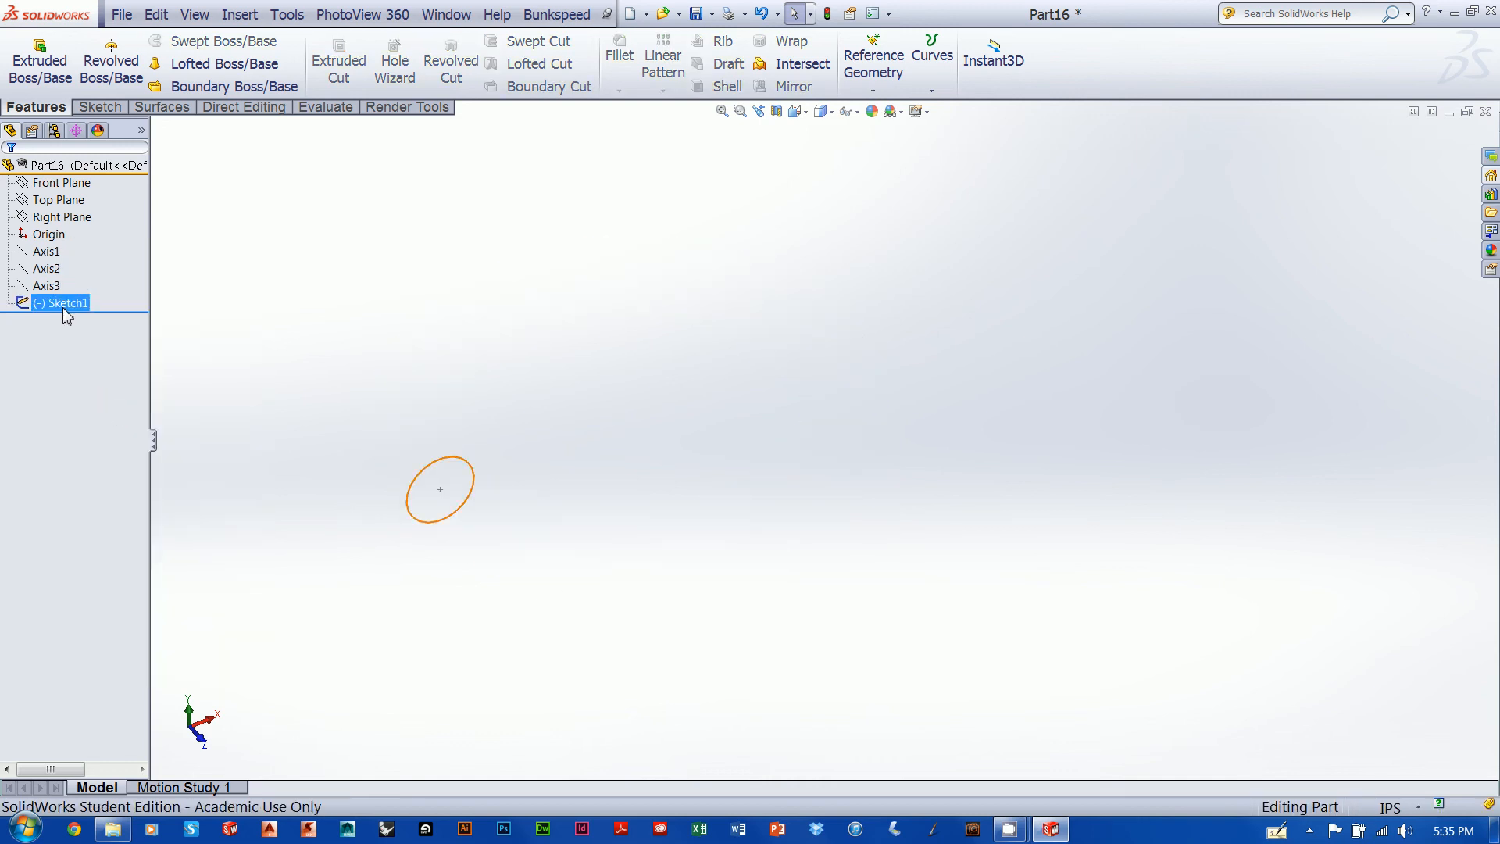
{"action": "right_click", "coordinate": [63, 304]}
{"action": "left_click", "coordinate": [107, 400]}
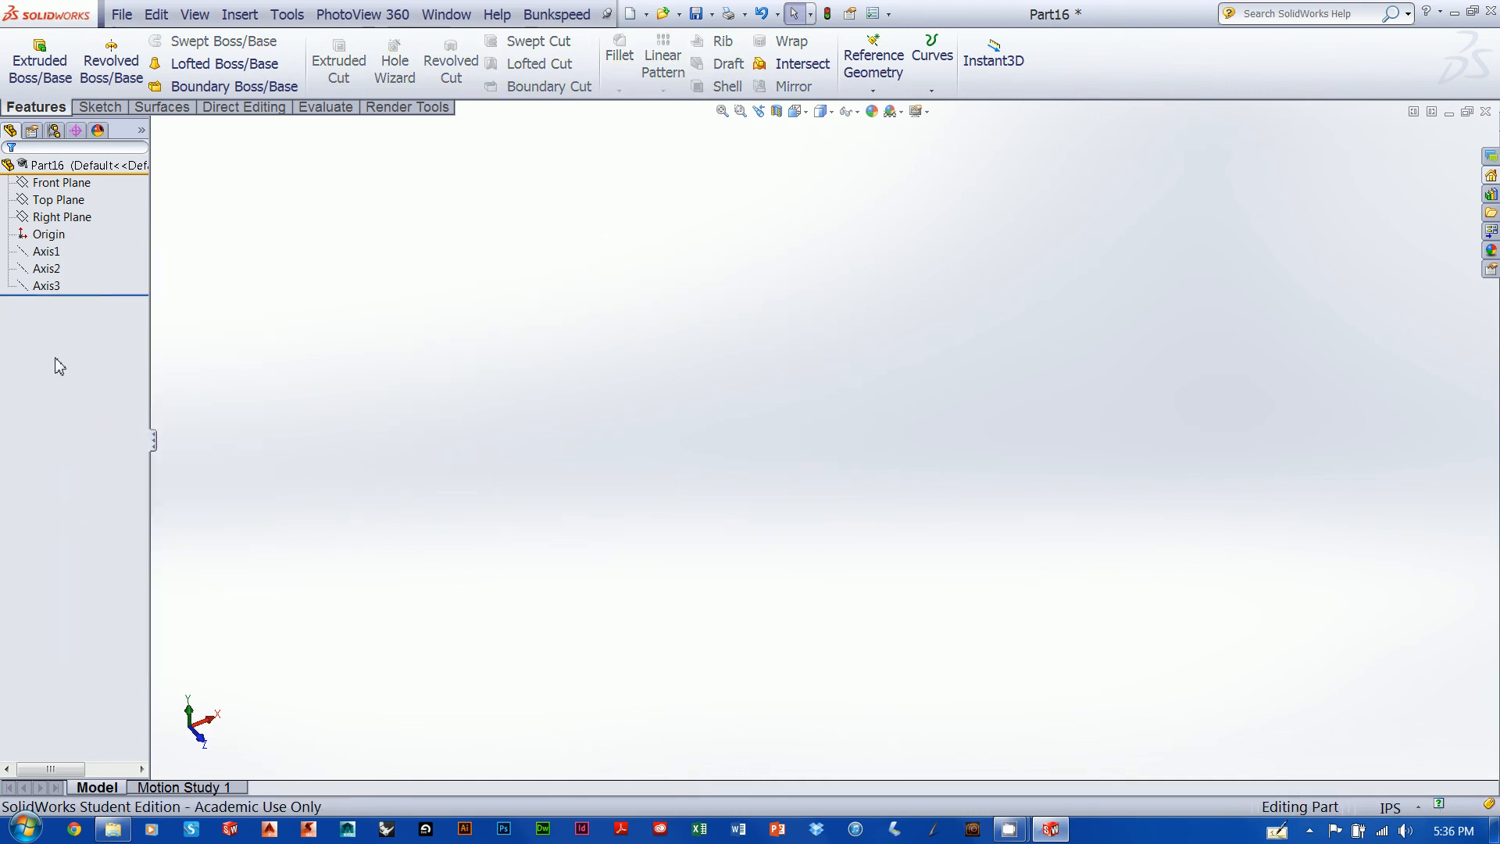
Sketch a circle of about 0.43 in radius on the Top Plane, left of the origin, and finish the sketch
{"action": "left_click", "coordinate": [57, 202]}
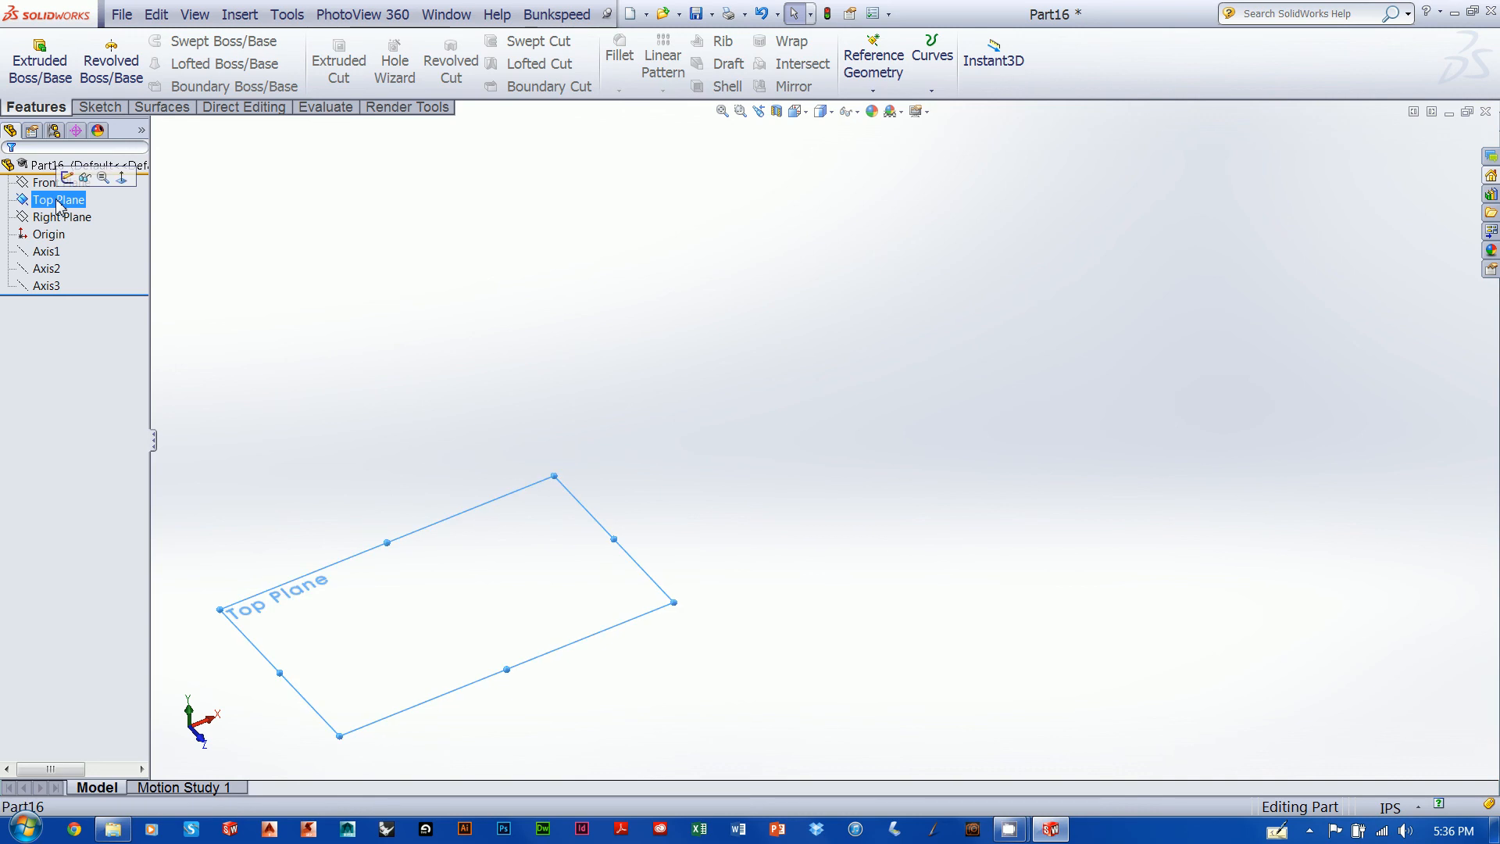
{"action": "right_click", "coordinate": [63, 209]}
{"action": "left_click", "coordinate": [70, 178]}
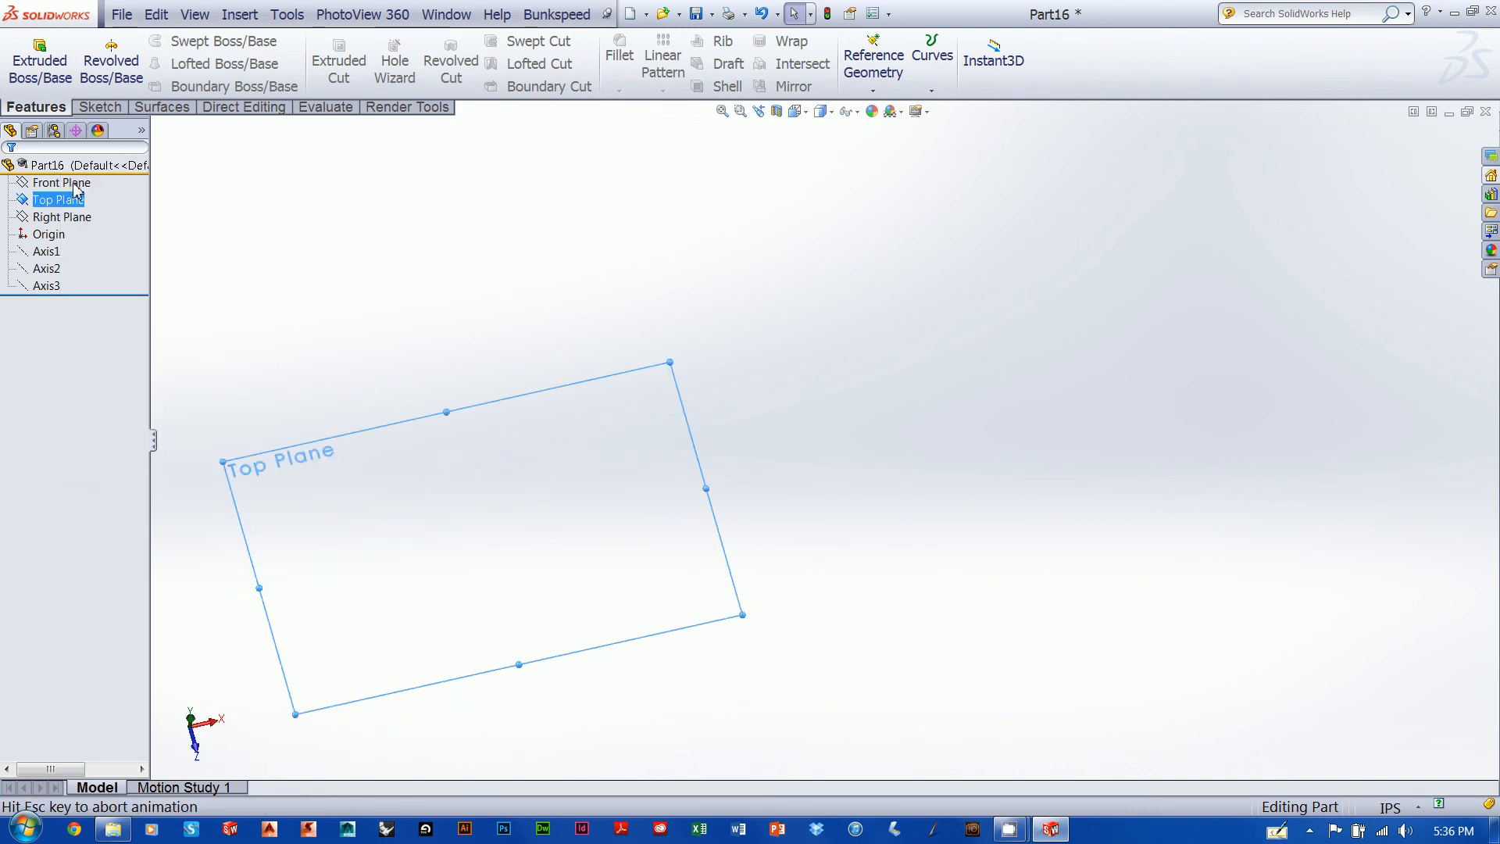
{"action": "left_click", "coordinate": [171, 39]}
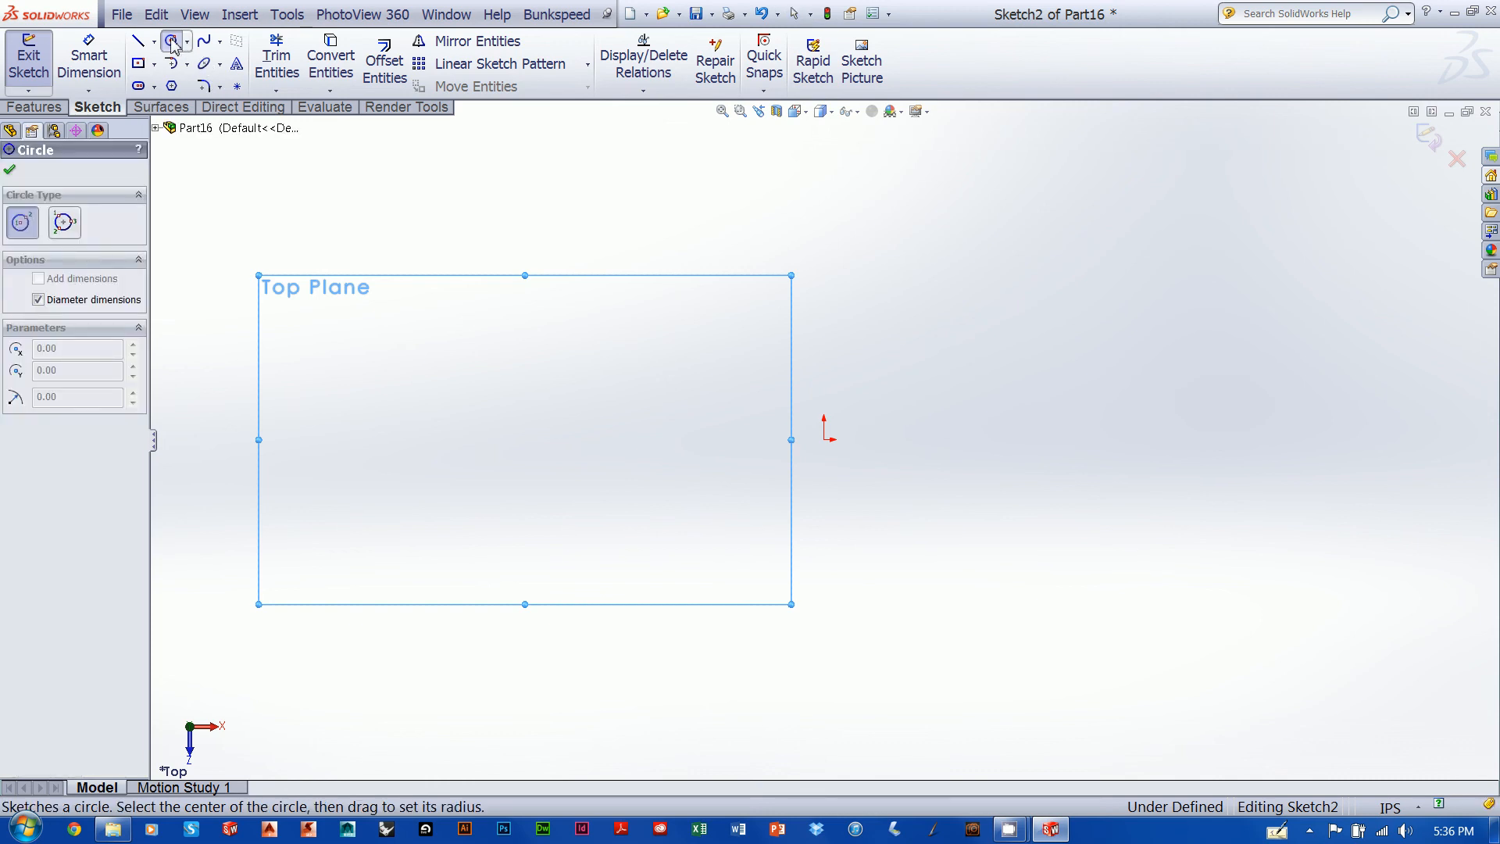
{"action": "left_click", "coordinate": [692, 433]}
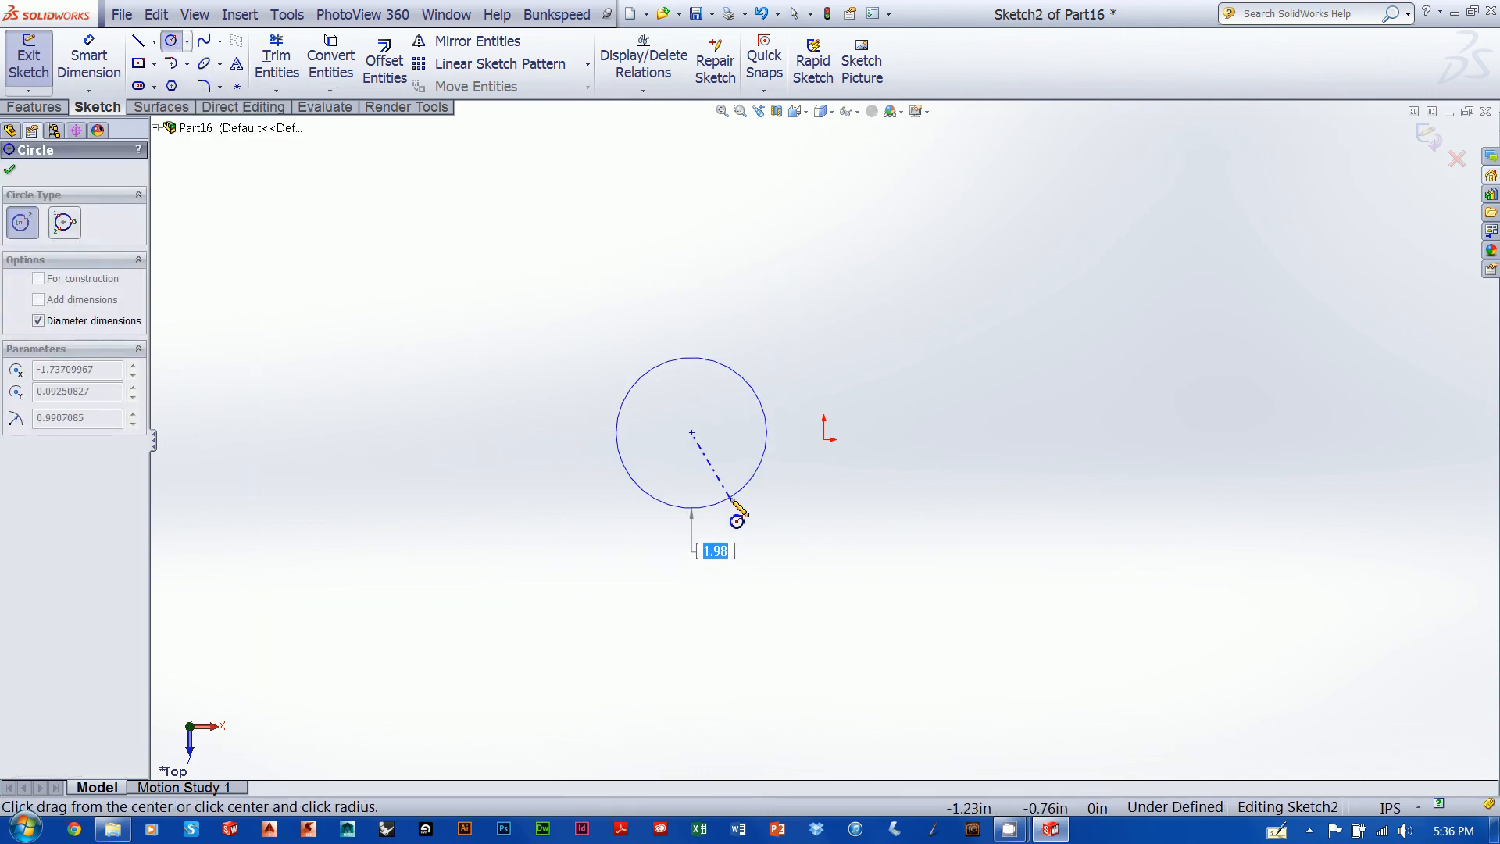
{"action": "left_click", "coordinate": [709, 464]}
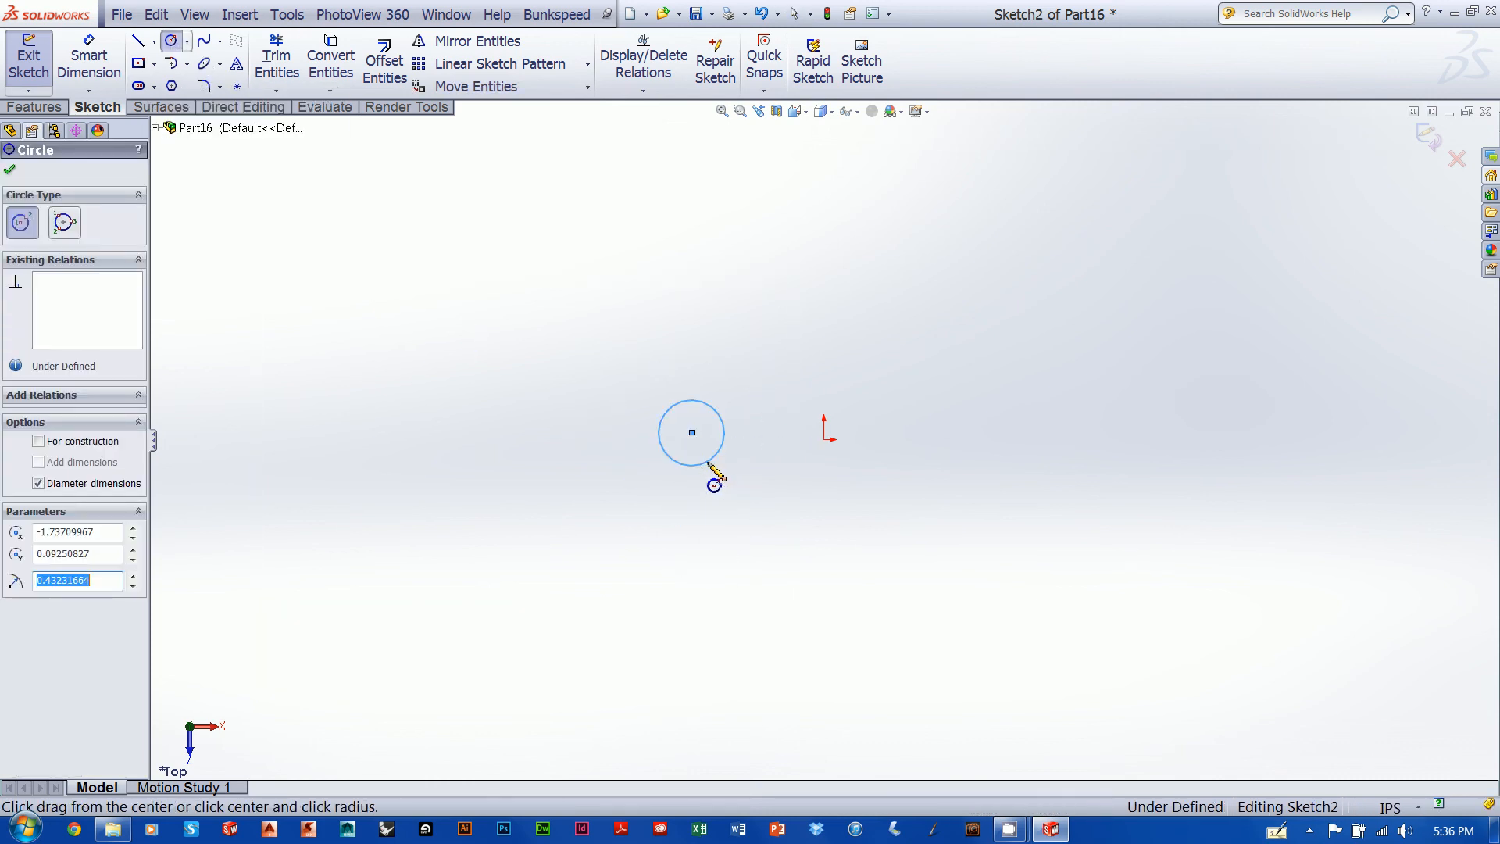
{"action": "left_click", "coordinate": [1430, 137]}
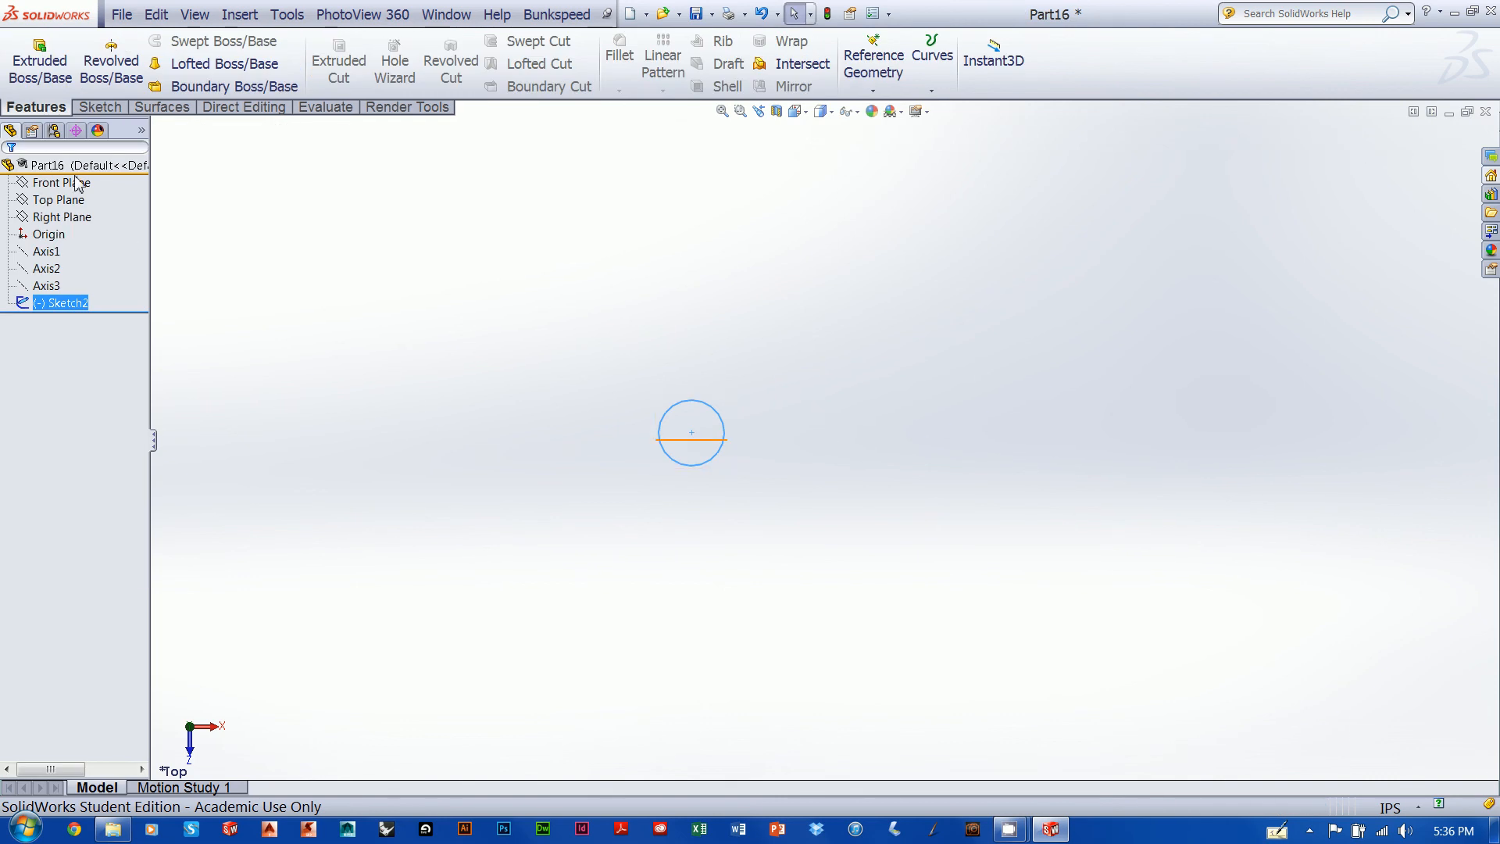
Revolve the Top Plane circle 360 degrees around Axis3 into a solid ring
{"action": "left_click", "coordinate": [108, 72]}
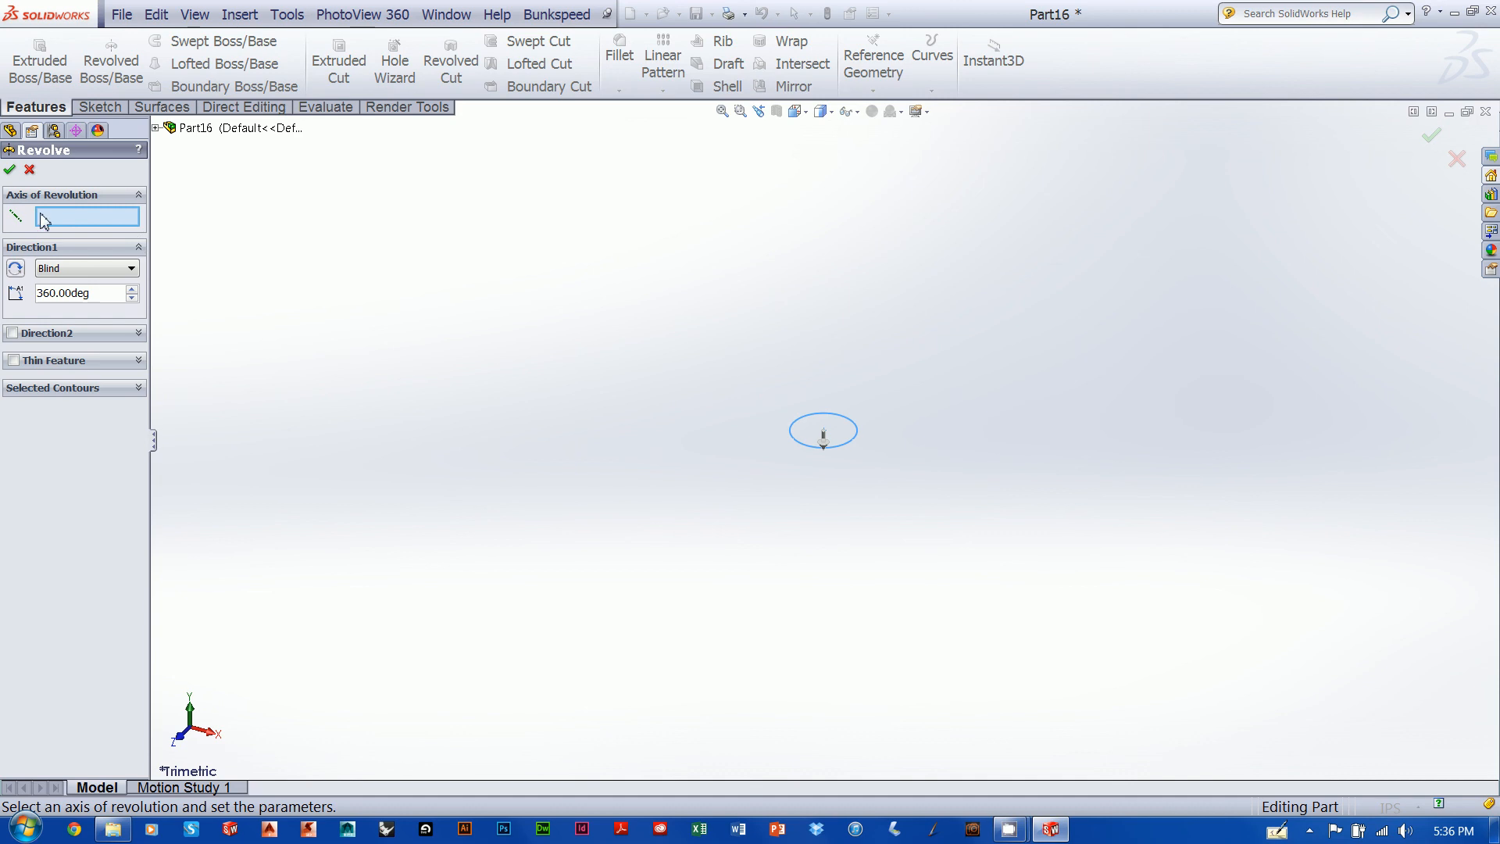
{"action": "left_click", "coordinate": [156, 128]}
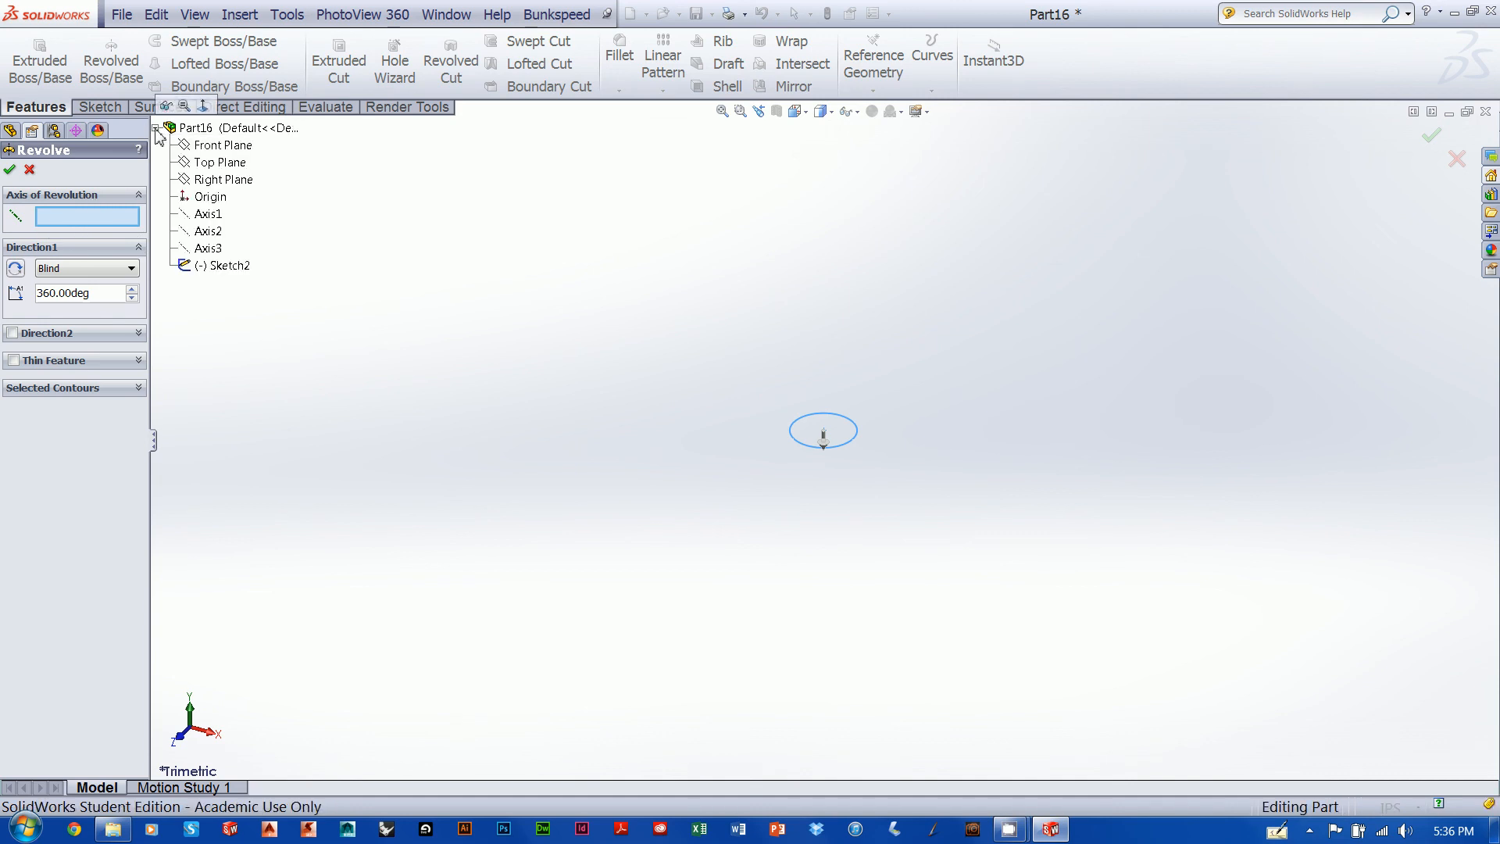
{"action": "left_click", "coordinate": [207, 247]}
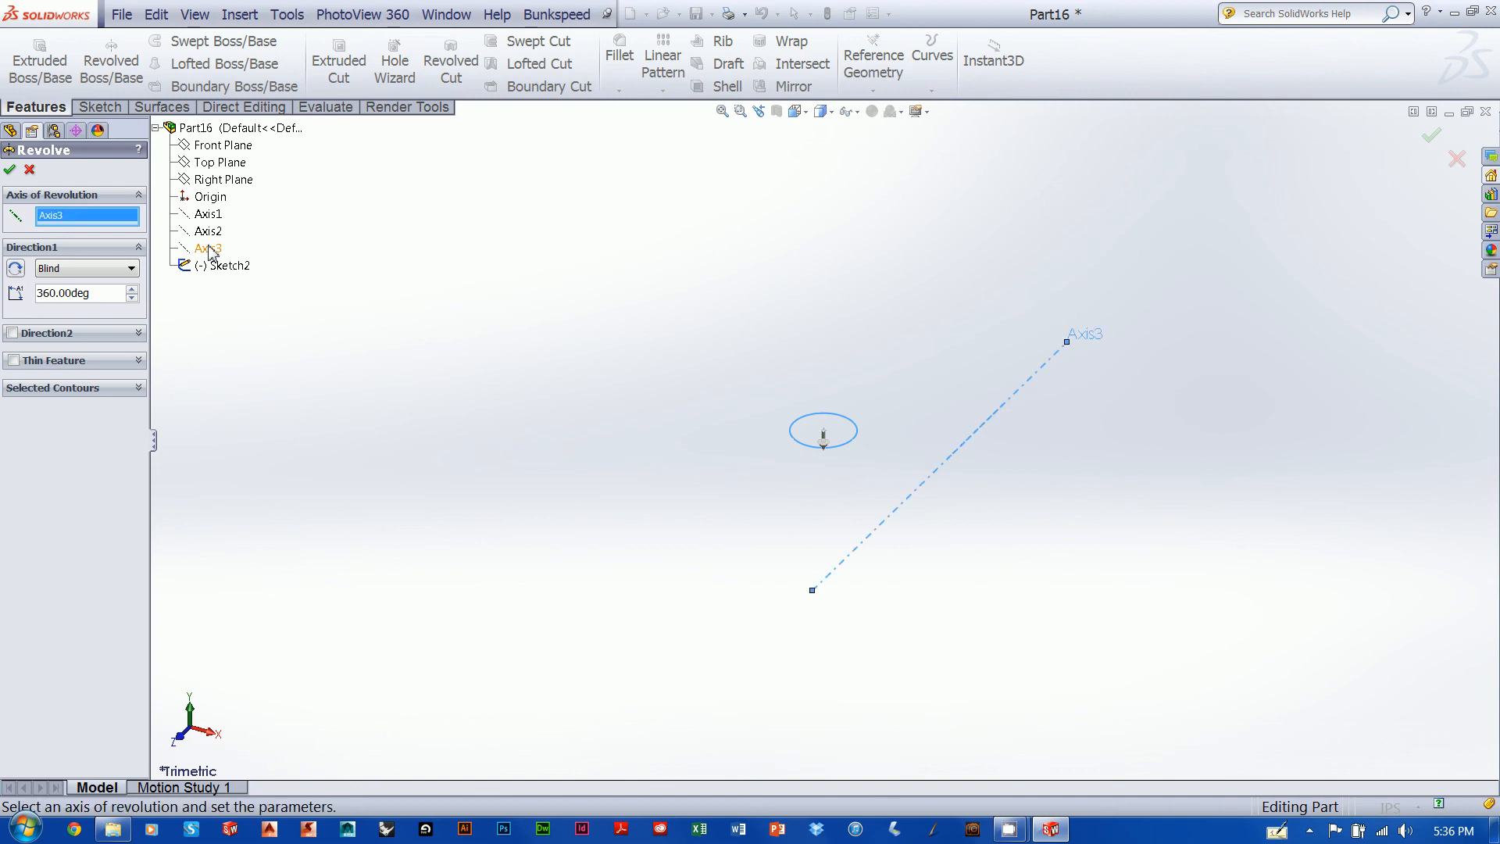
{"action": "left_click", "coordinate": [1432, 136]}
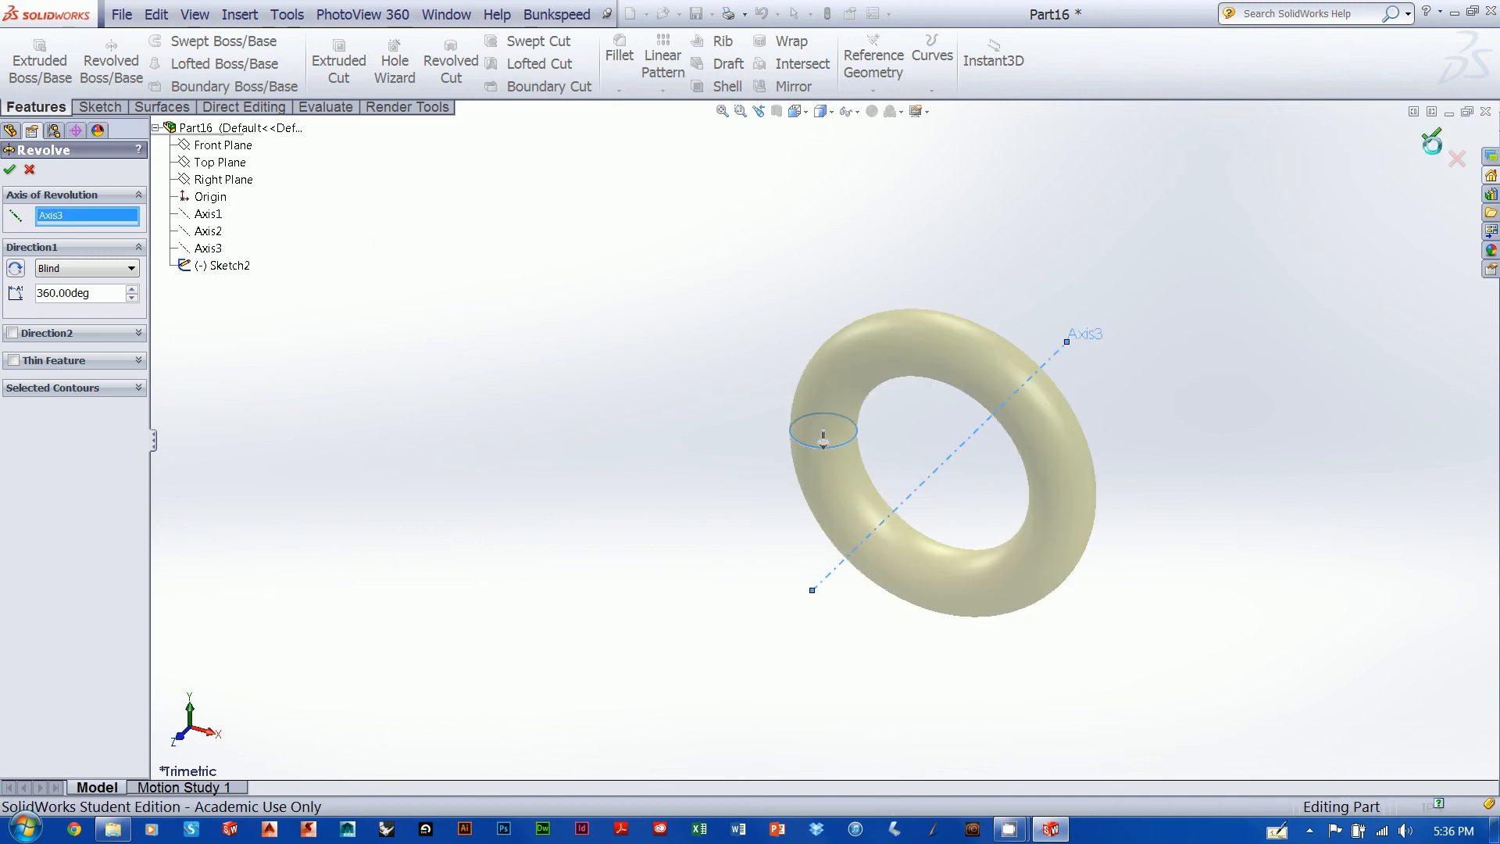
{"action": "middle_click_drag", "start_coordinate": [1341, 314], "coordinate": [677, 303]}
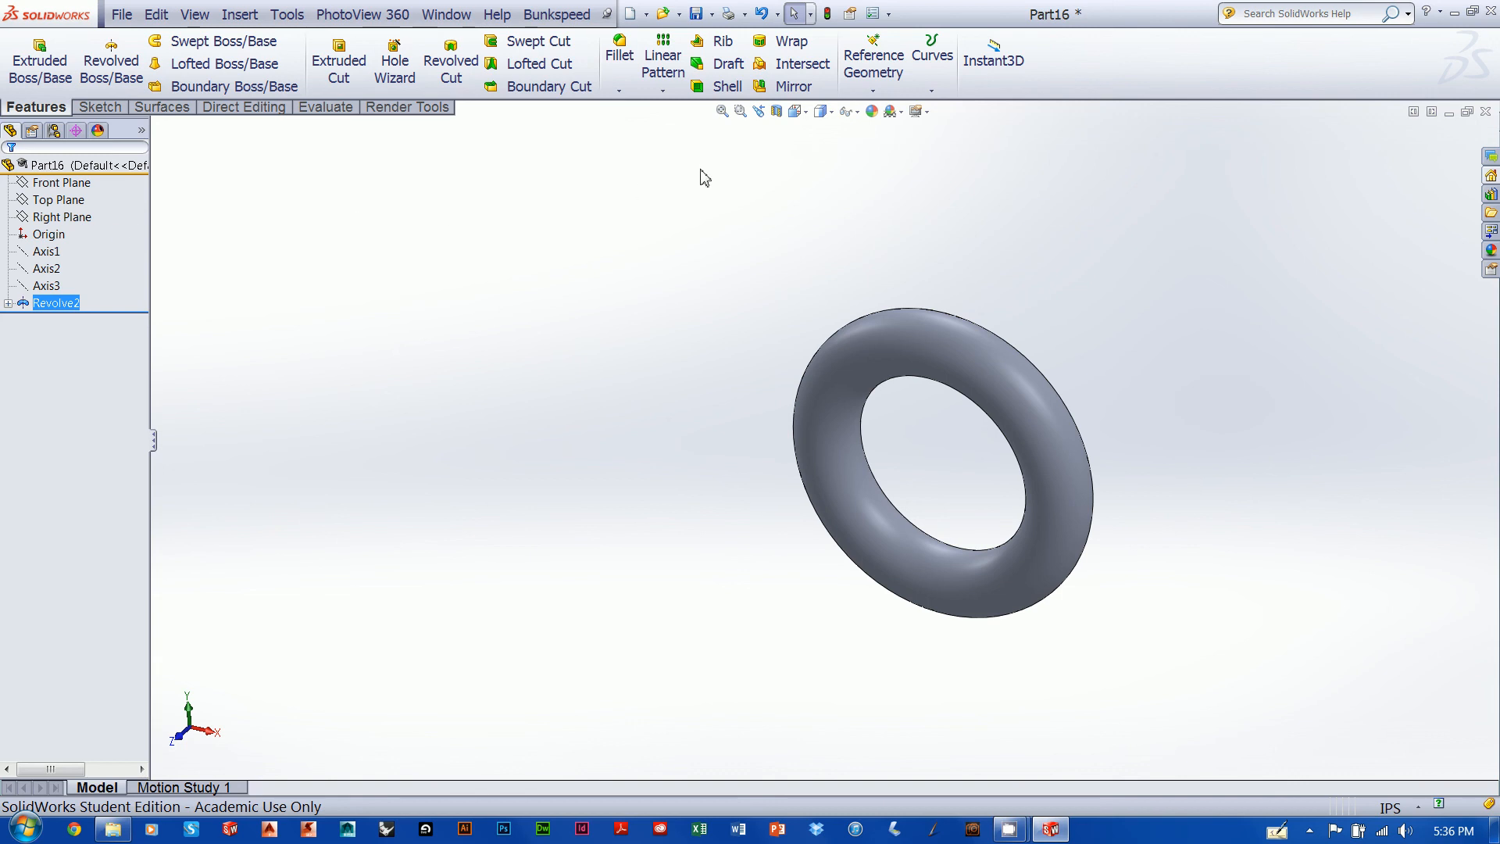